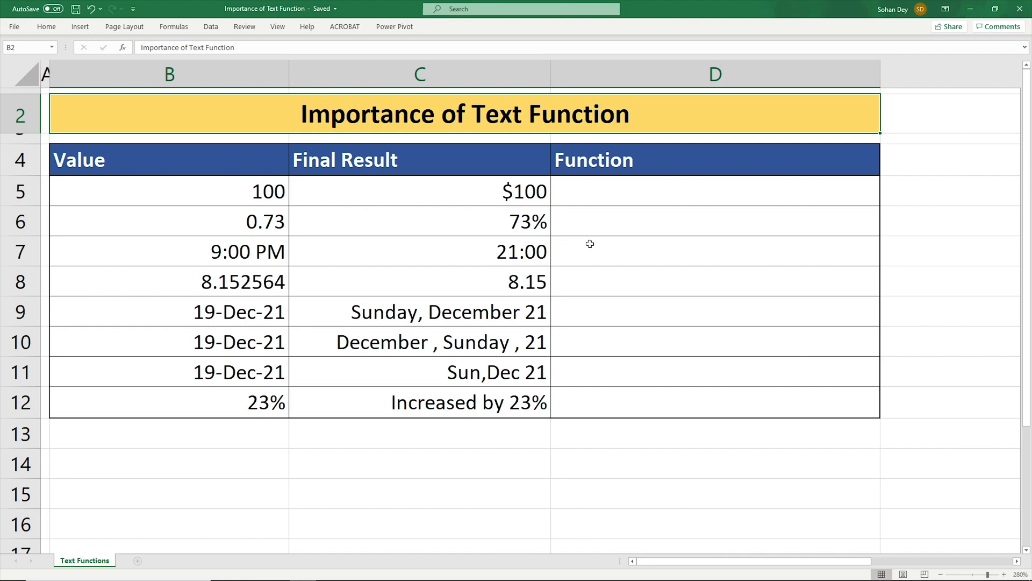
- Review the Value, Final Result and Function columns of the table and their sample cells
left_click_drag(219, 169, 219, 396)
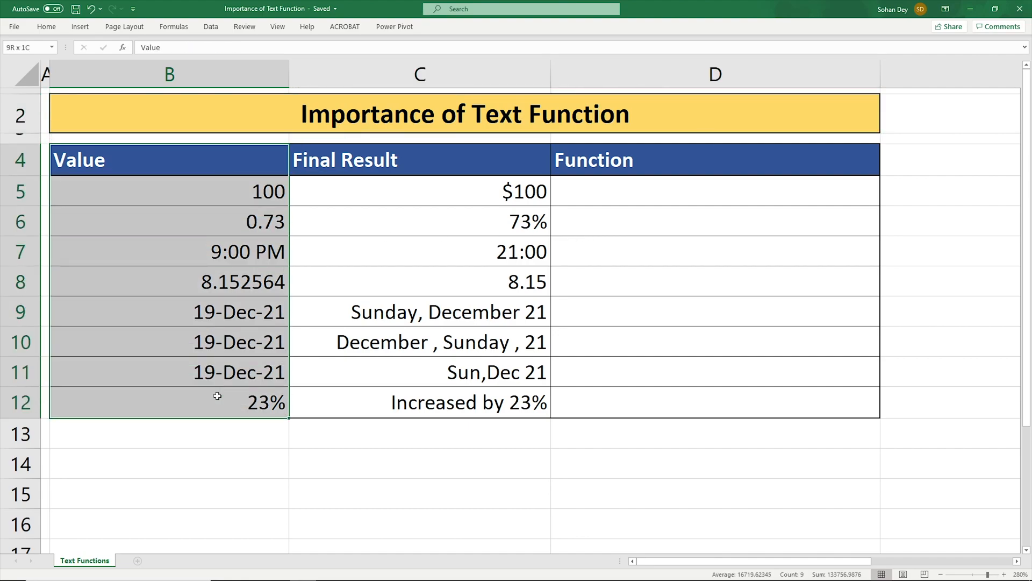
left_click_drag(403, 162, 420, 402)
left_click_drag(629, 174, 624, 398)
left_click(603, 191)
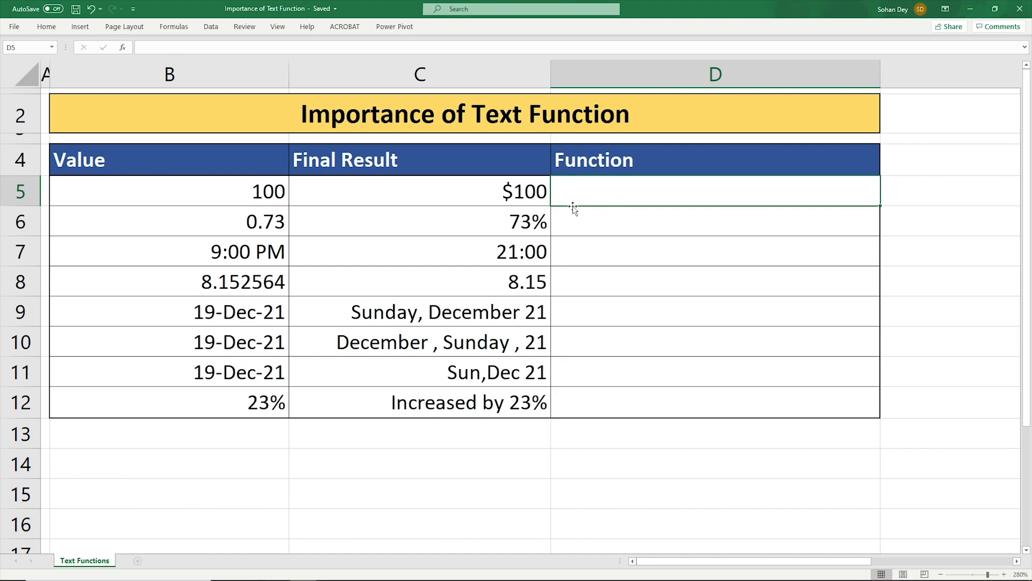
left_click(254, 194)
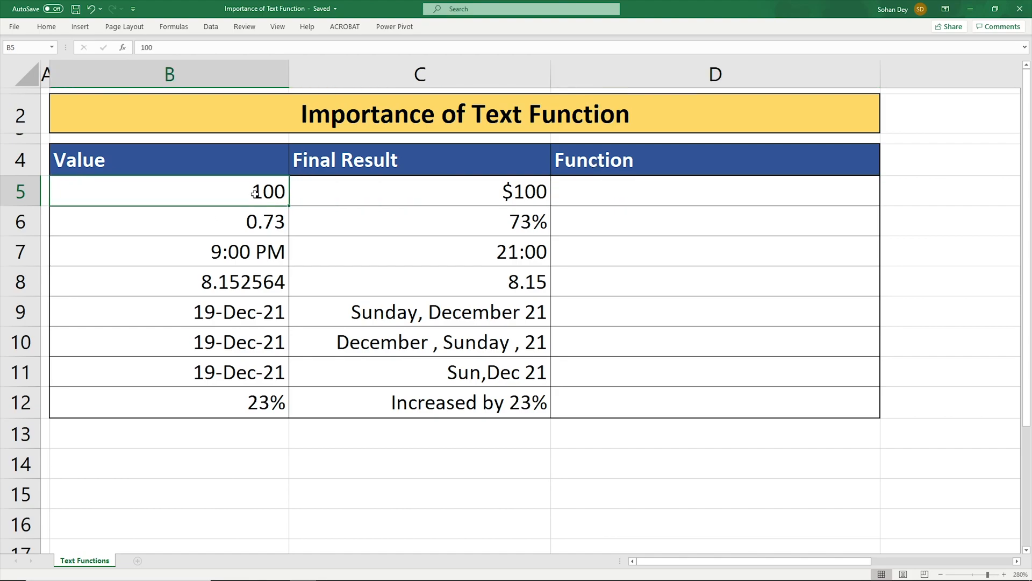
left_click(522, 196)
- Enter the formula =TEXT(B5,"$#") in D5 to show the value as a dollar amount
left_click(603, 198)
type("=")
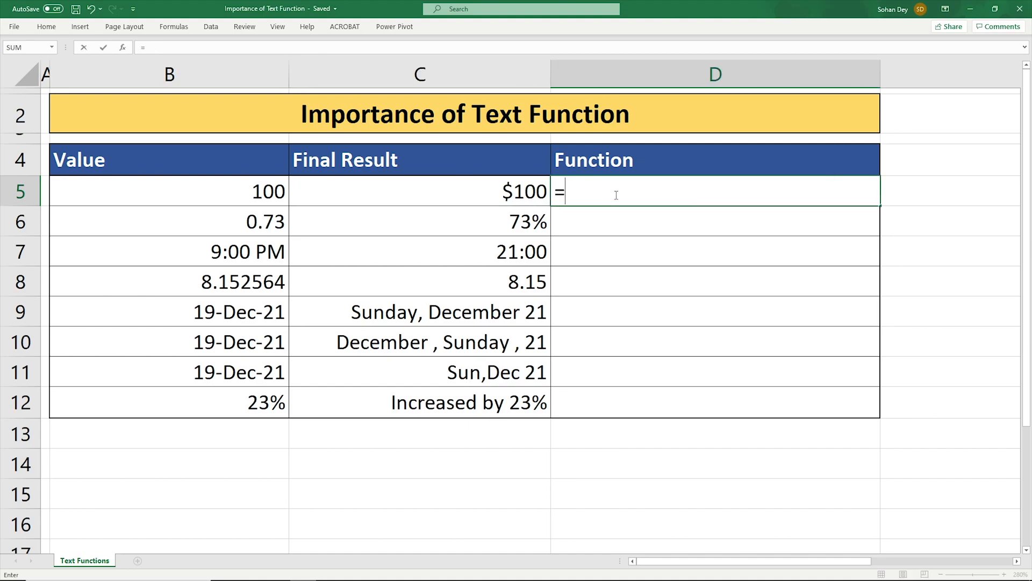
type("te")
key("Tab")
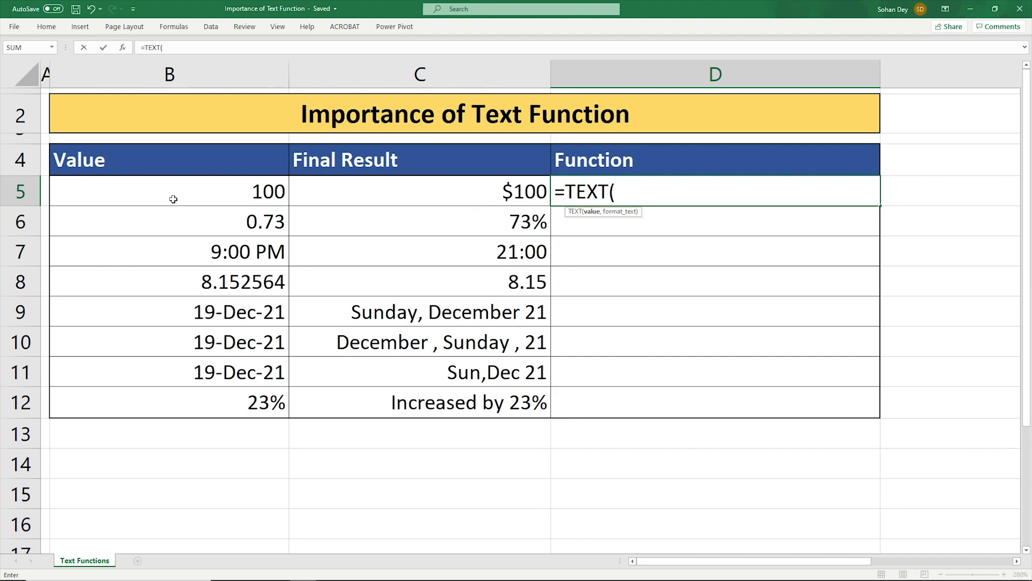
left_click(243, 202)
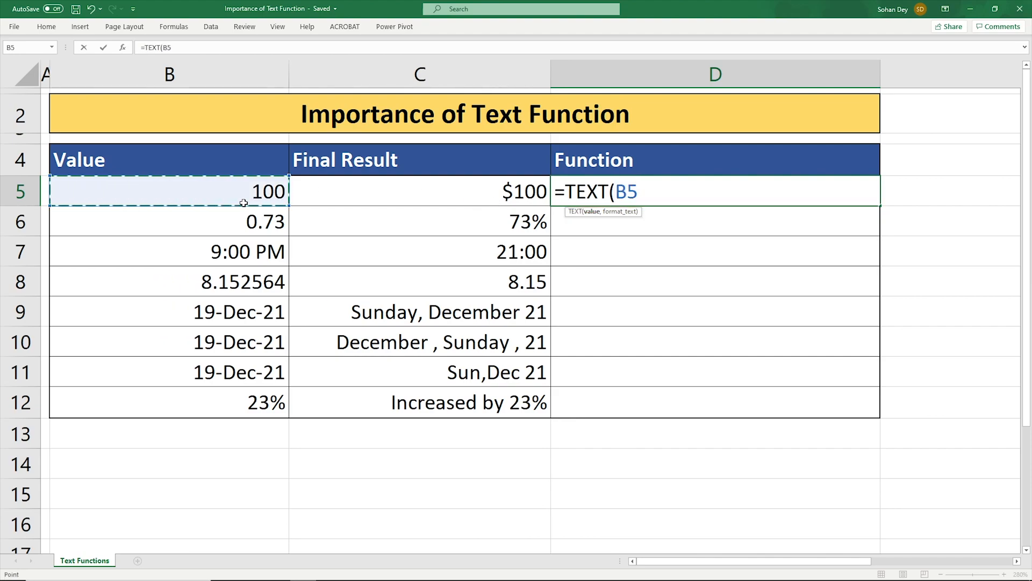
type(",")
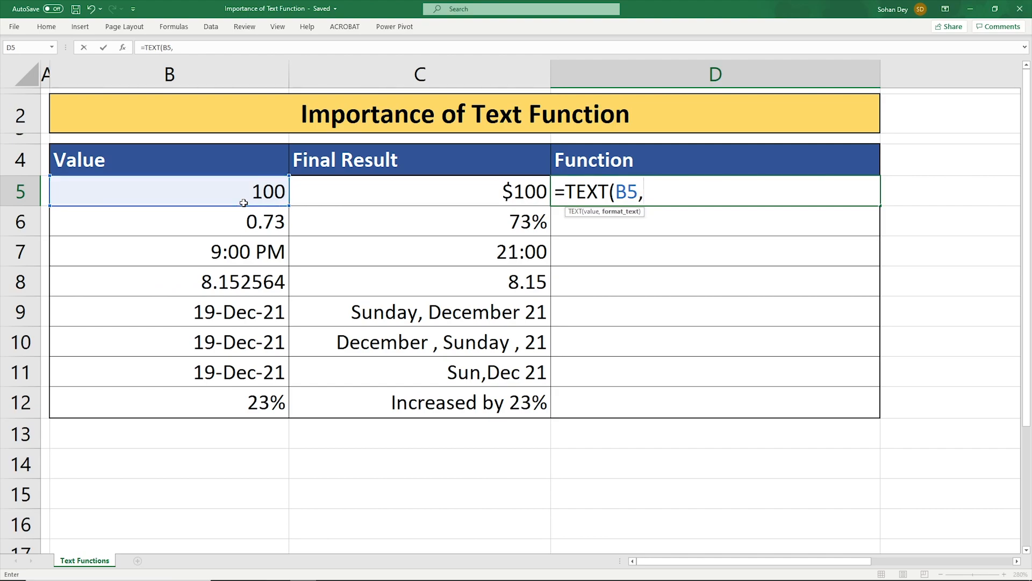
type("\"$")
type("#\"")
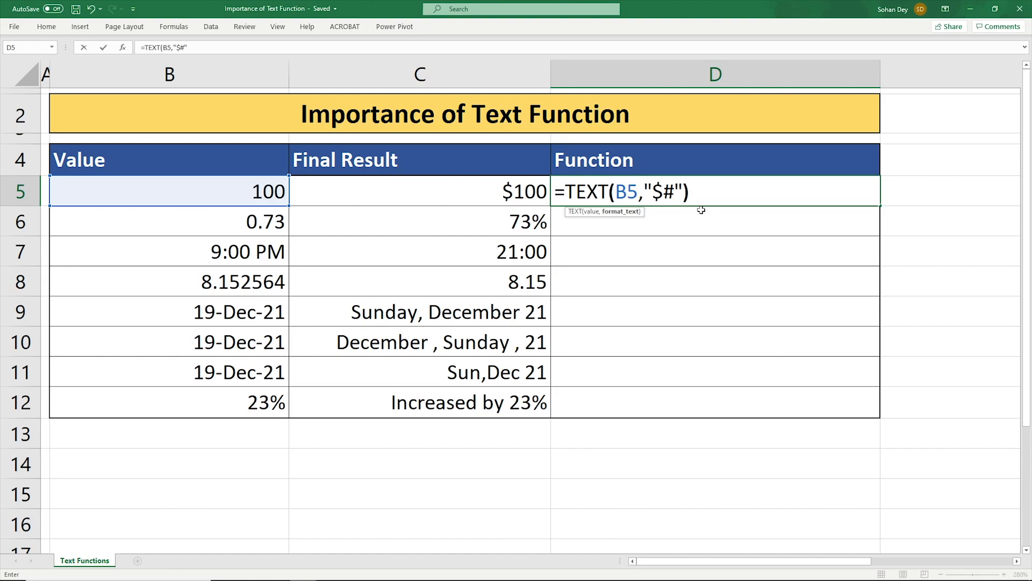
type(")")
key("Return")
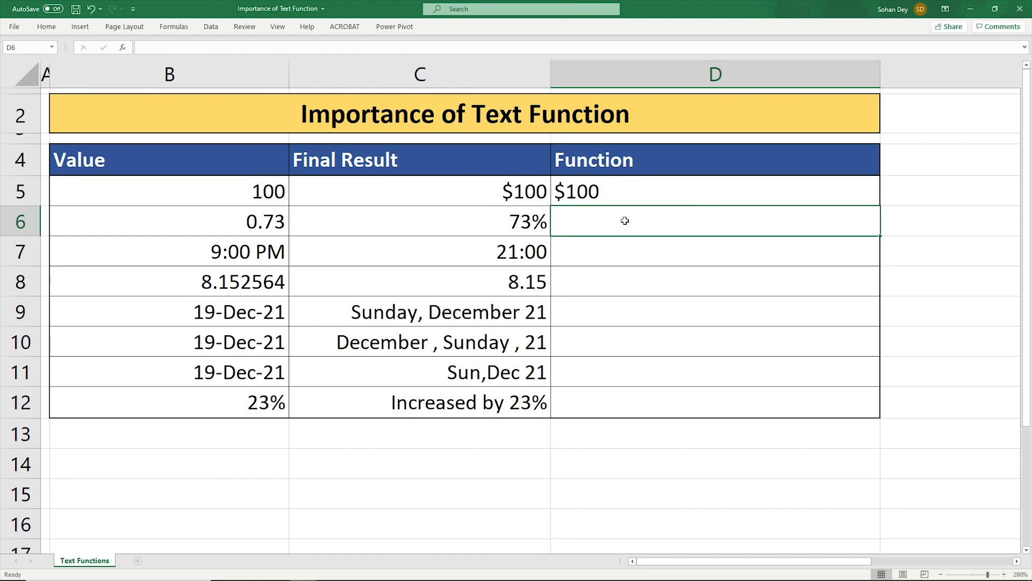
- Enter the formula =TEXT(B6,"#%") in D6 to show the decimal as a percentage
left_click(582, 203)
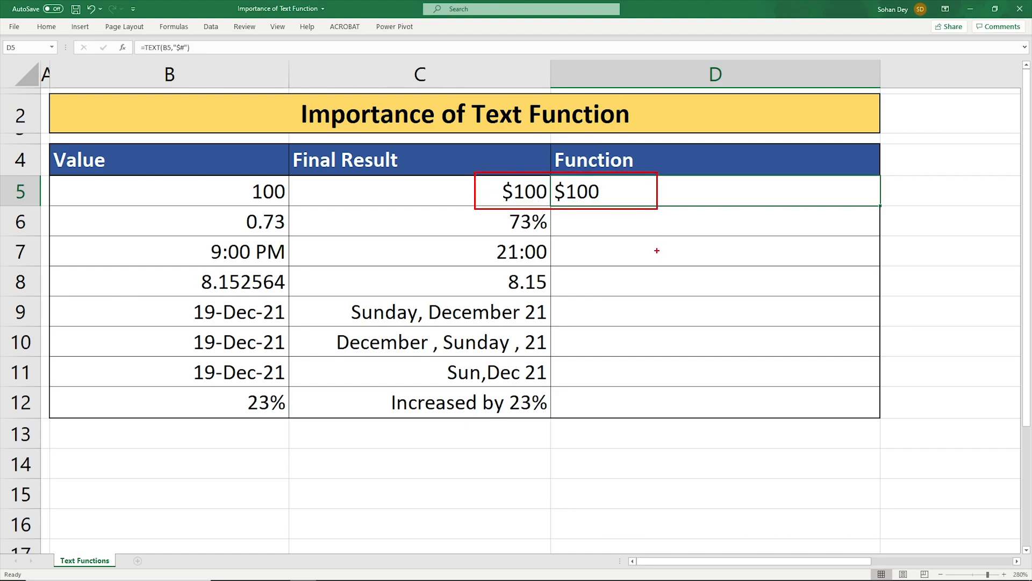
left_click(593, 225)
left_click(272, 227)
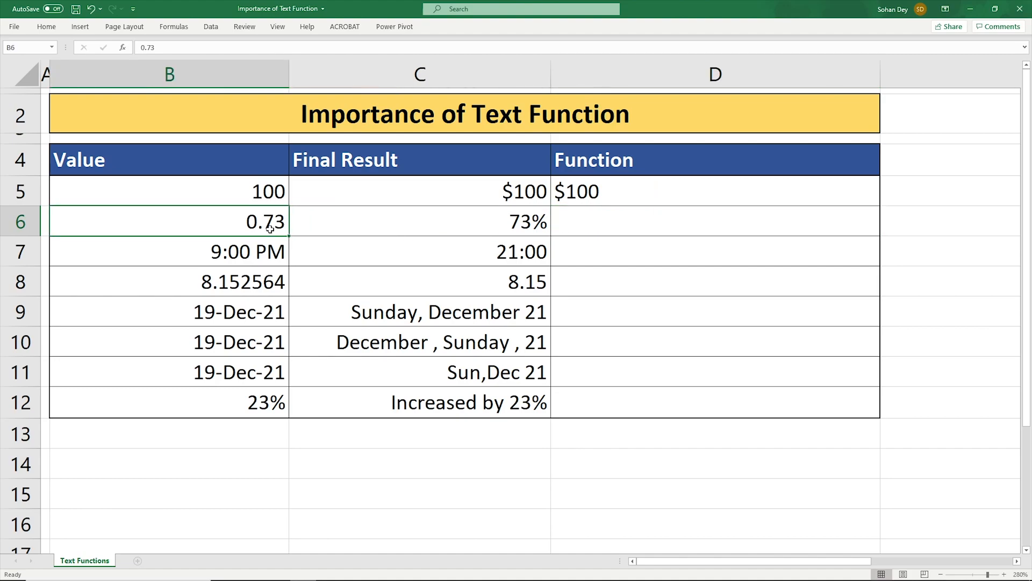
left_click(538, 230)
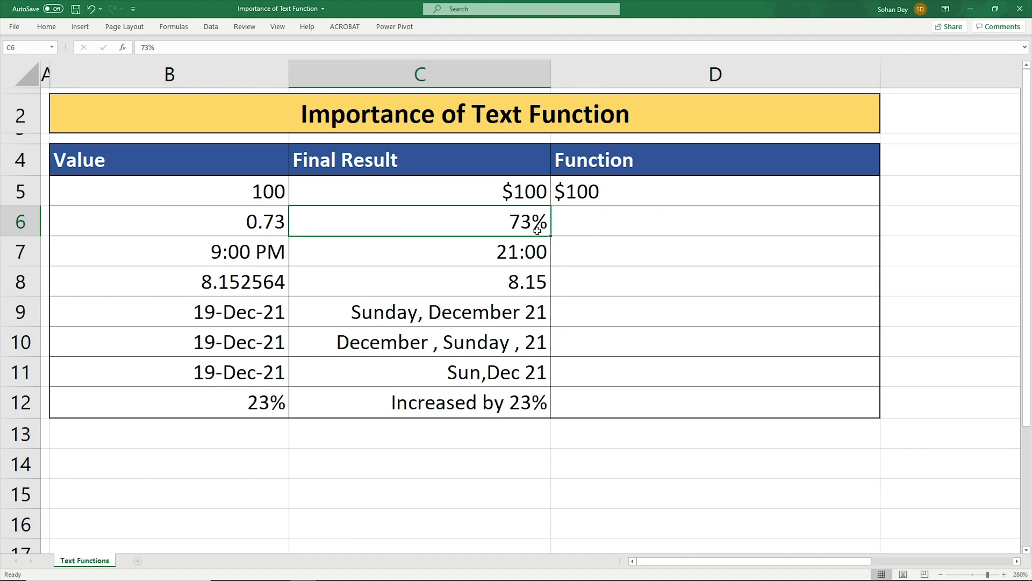
left_click(625, 226)
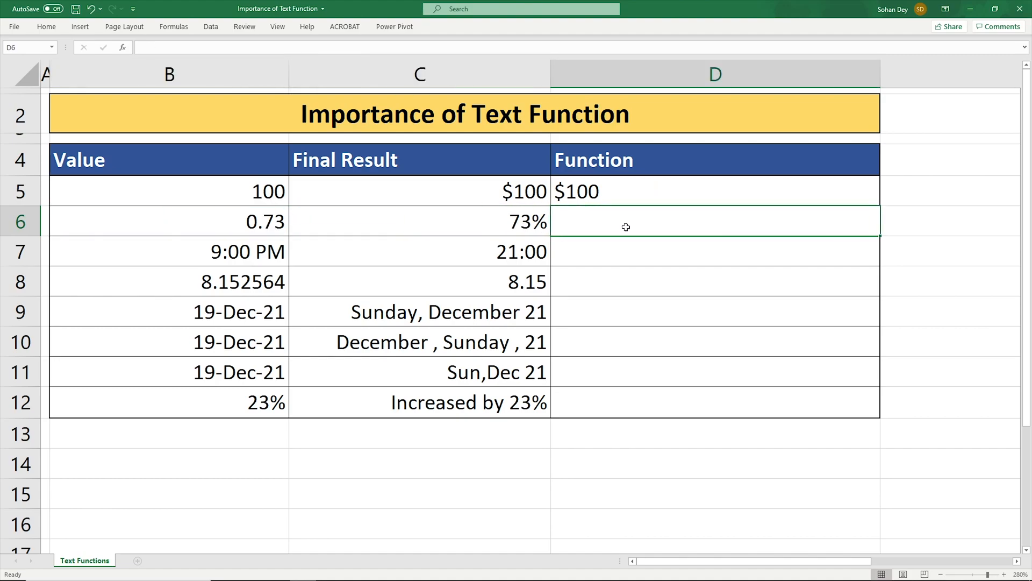
type("=te")
key("Tab")
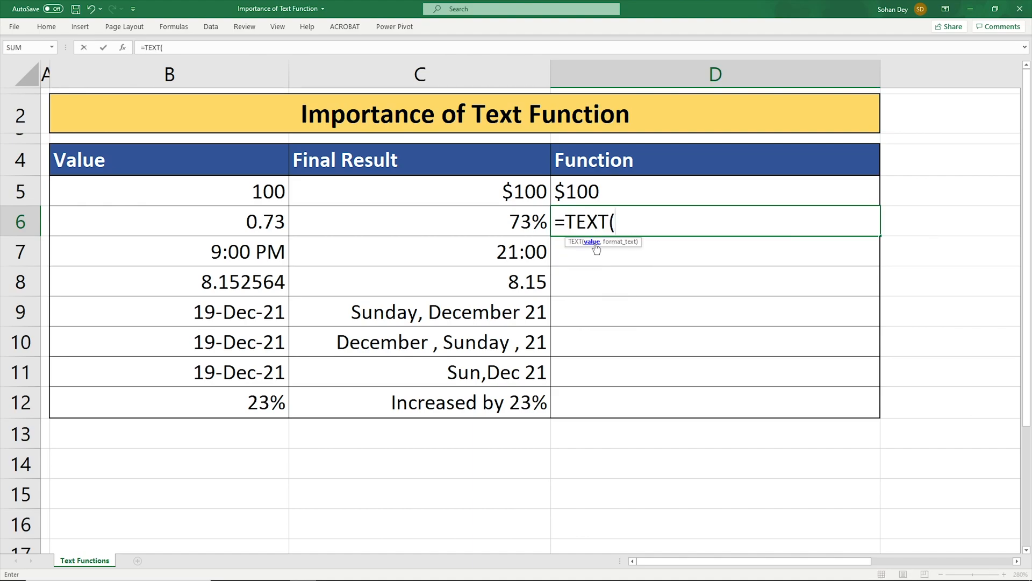
left_click(251, 222)
type(",")
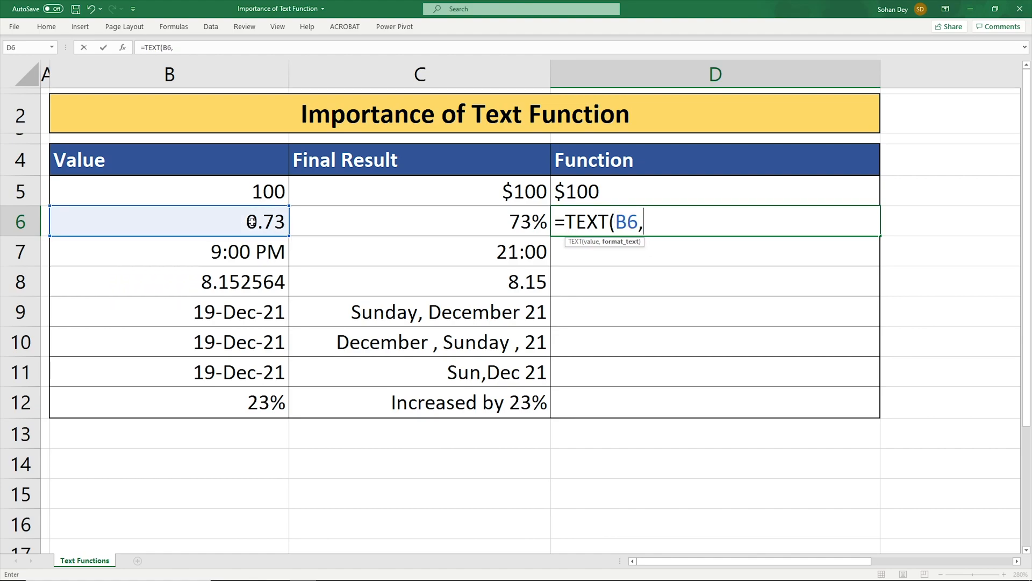
type("\"")
type("#%\")")
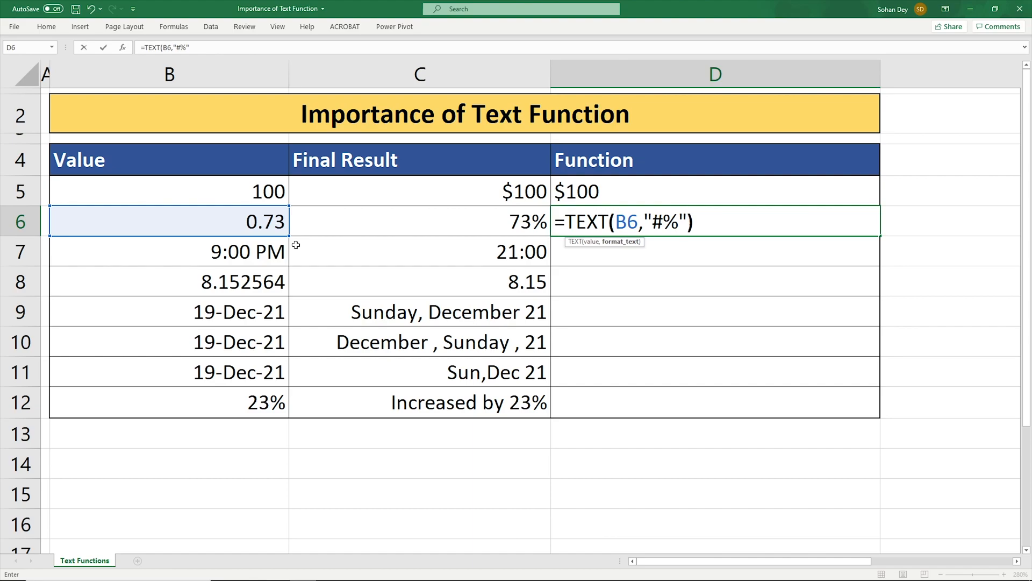
key("Return")
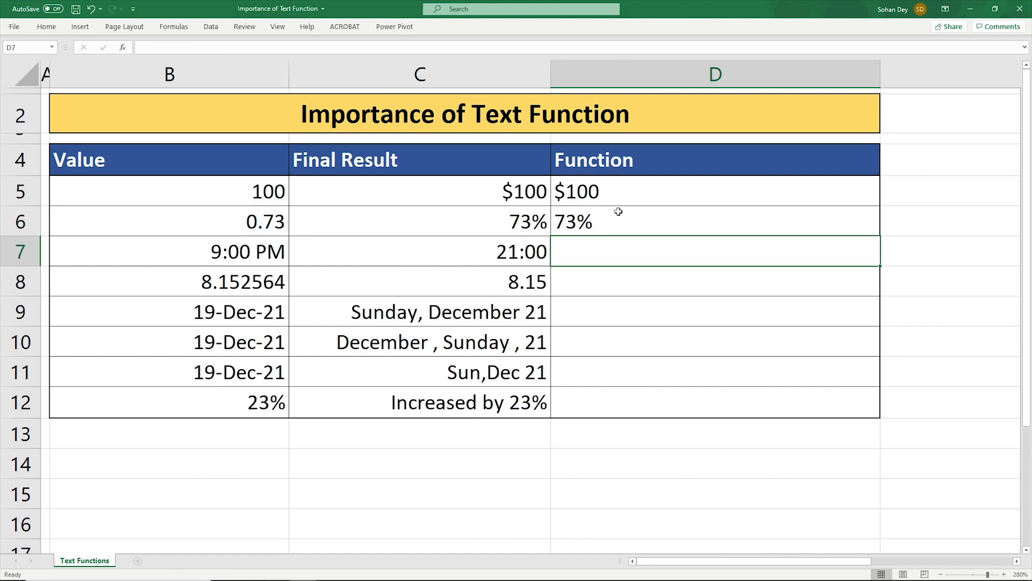
- Enter the formula =TEXT(B7,"HH:MM") in D7 to show the time in 24-hour format
left_click(579, 226)
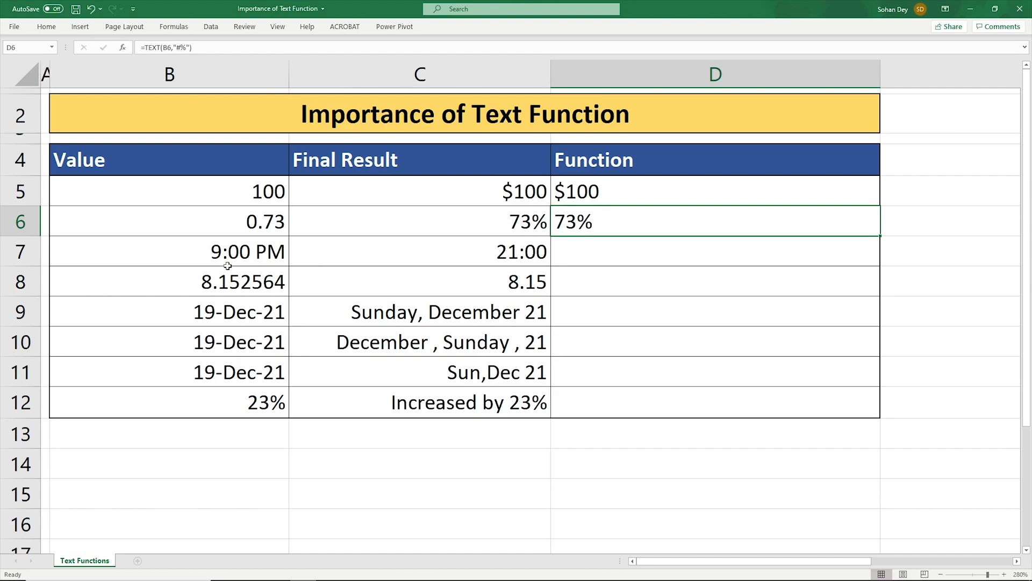
left_click(245, 261)
left_click_drag(447, 253, 565, 253)
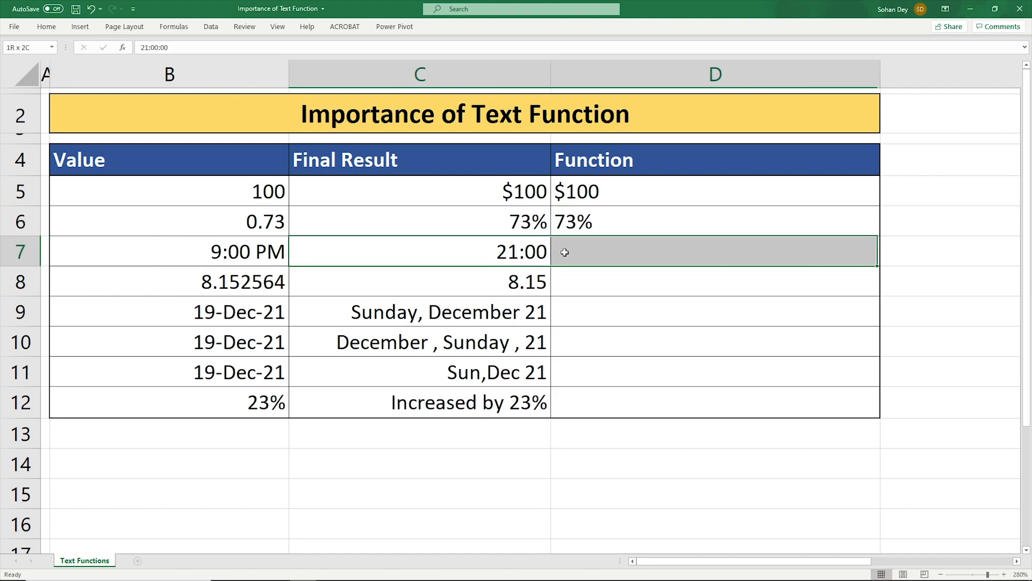
left_click(211, 261)
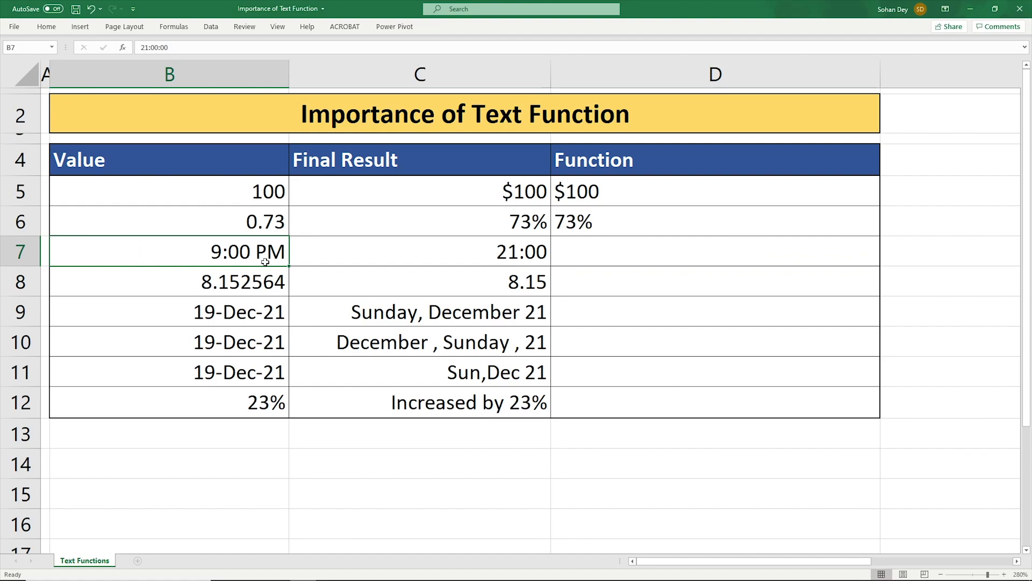
left_click(604, 256)
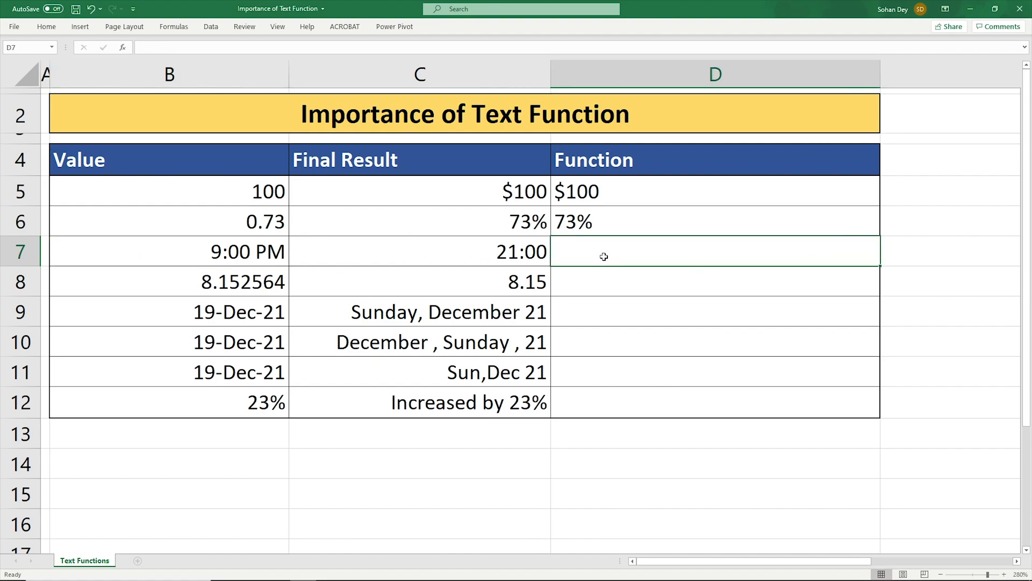
type("=te")
key("Tab")
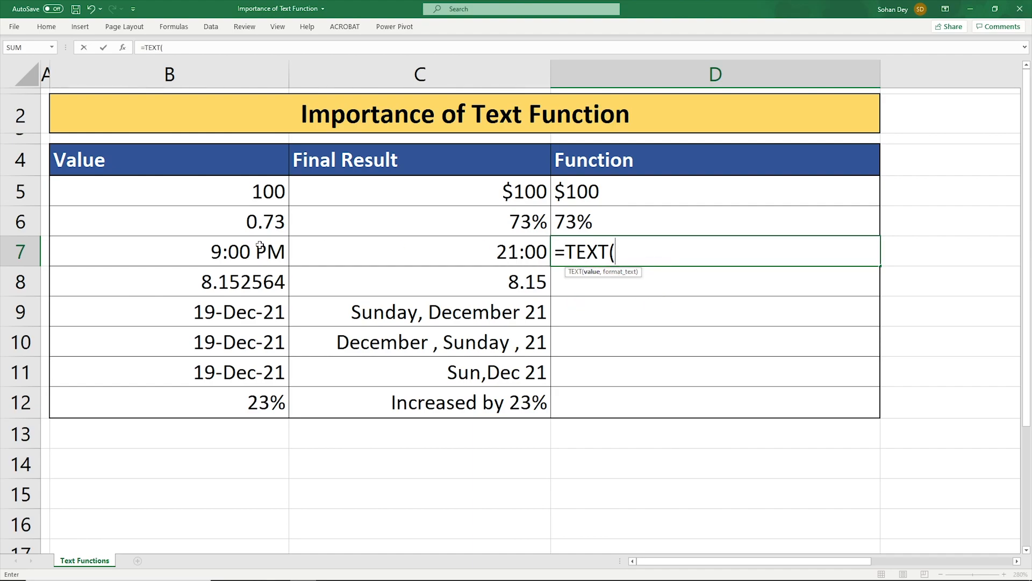
left_click(243, 252)
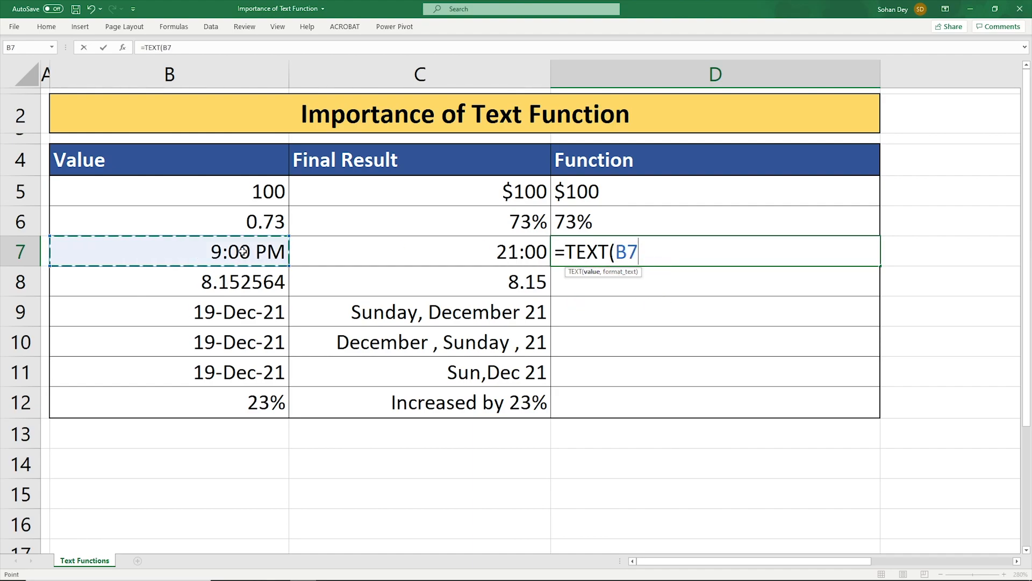
type(",")
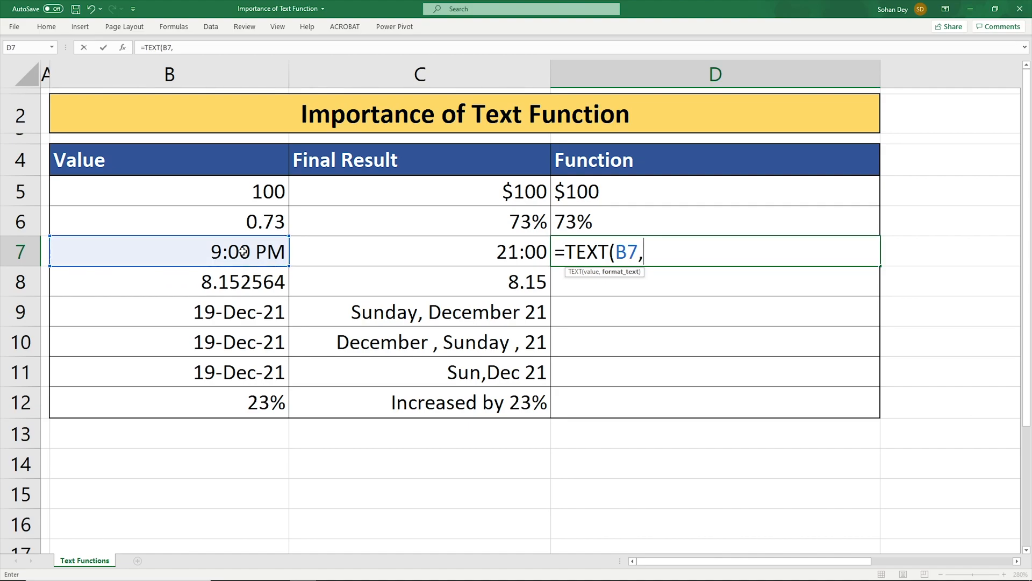
type("\"HH:MM")
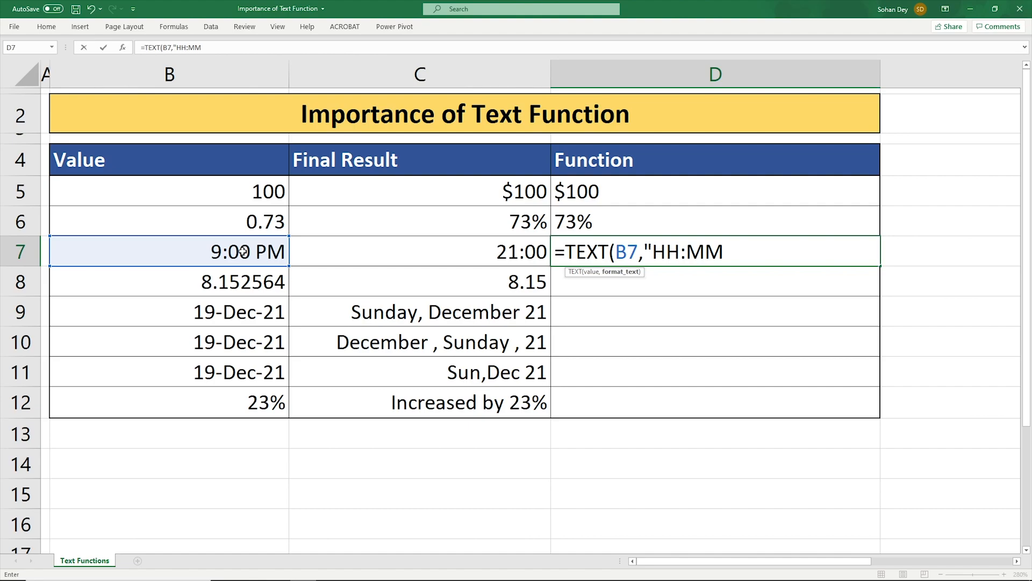
type("\")")
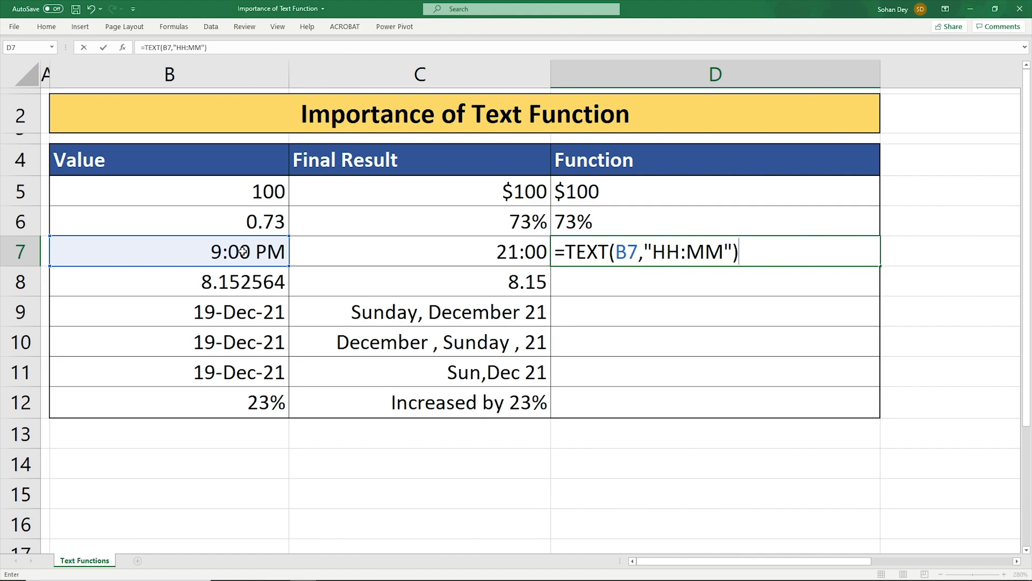
key("Return")
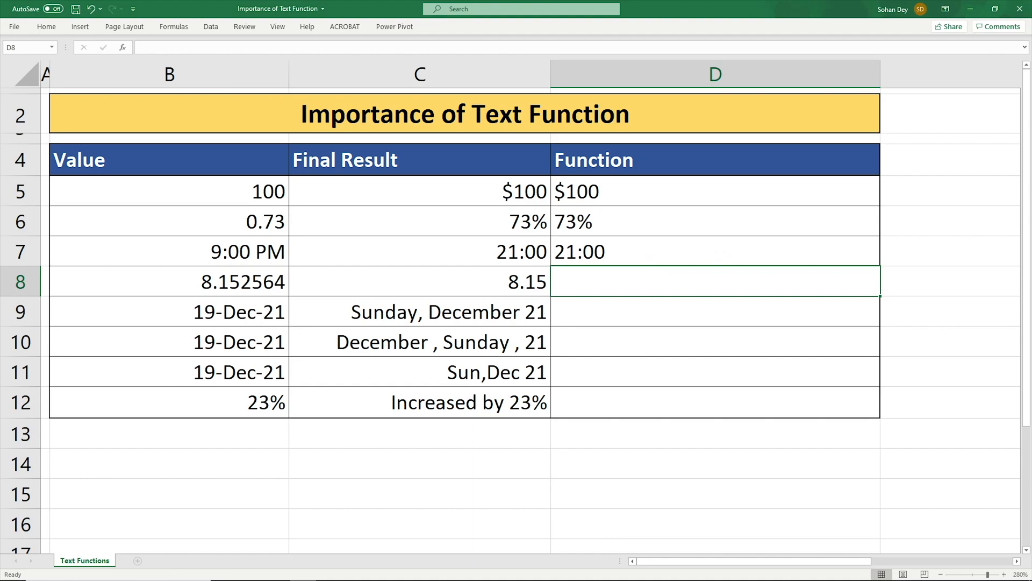
- Enter the formula =TEXT(B8,"#.##") in D8 to show the number with two decimal places
mouse_move(473, 234)
left_mouse_down()
mouse_move(638, 260)
mouse_move(642, 270)
left_mouse_up()
left_click_drag(170, 266, 293, 296)
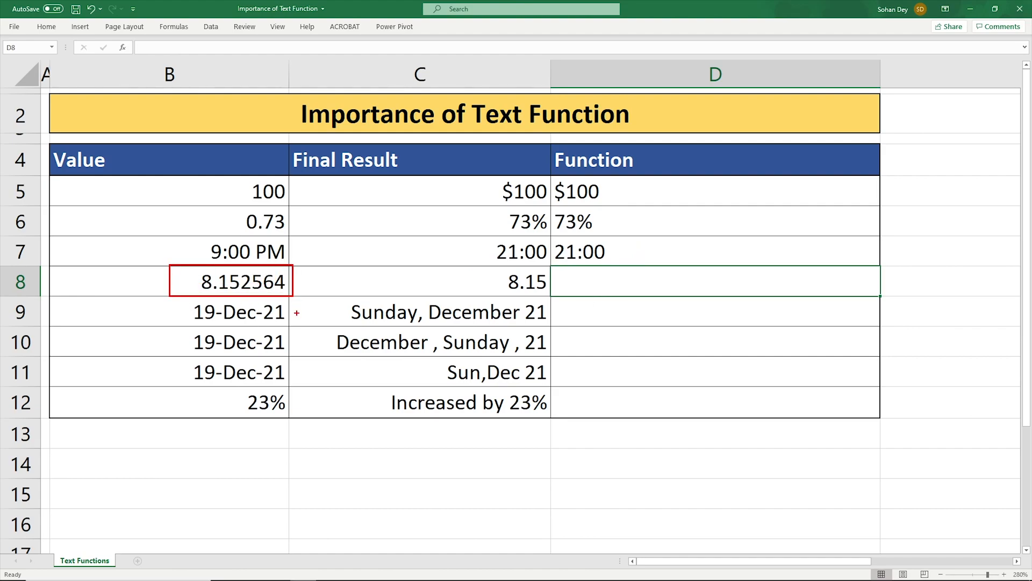
left_click_drag(472, 265, 557, 296)
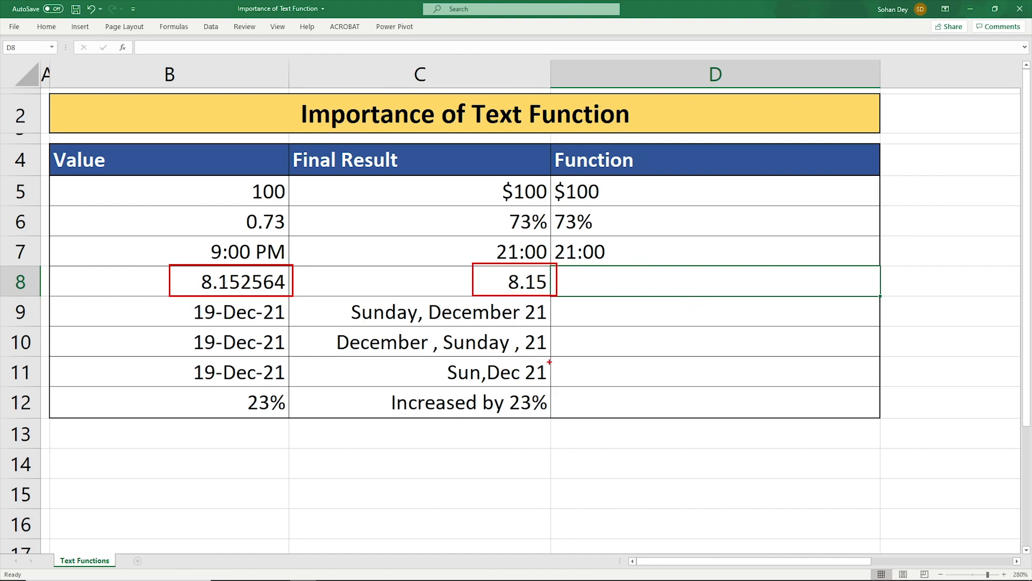
key("Escape")
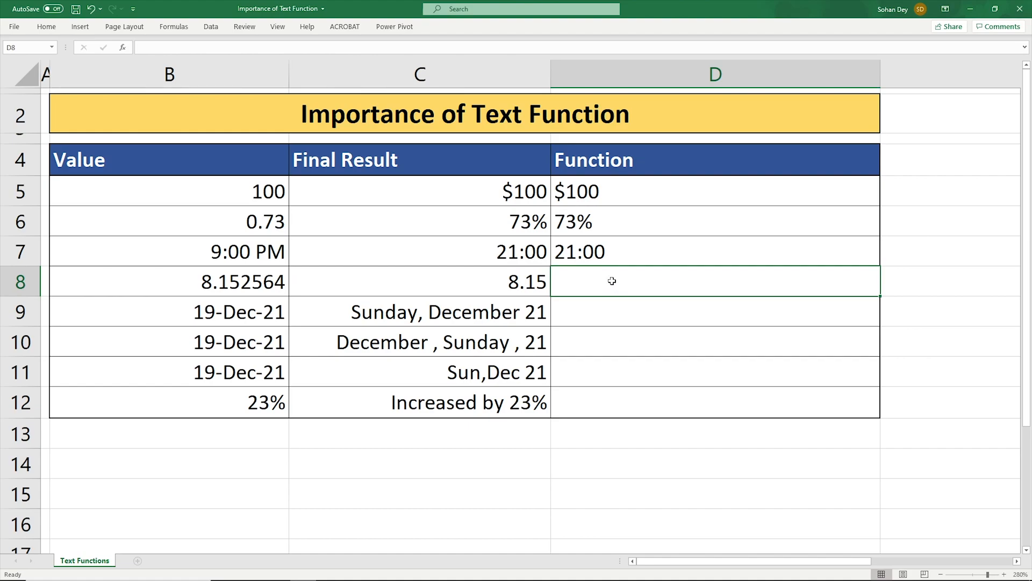
type("=tex")
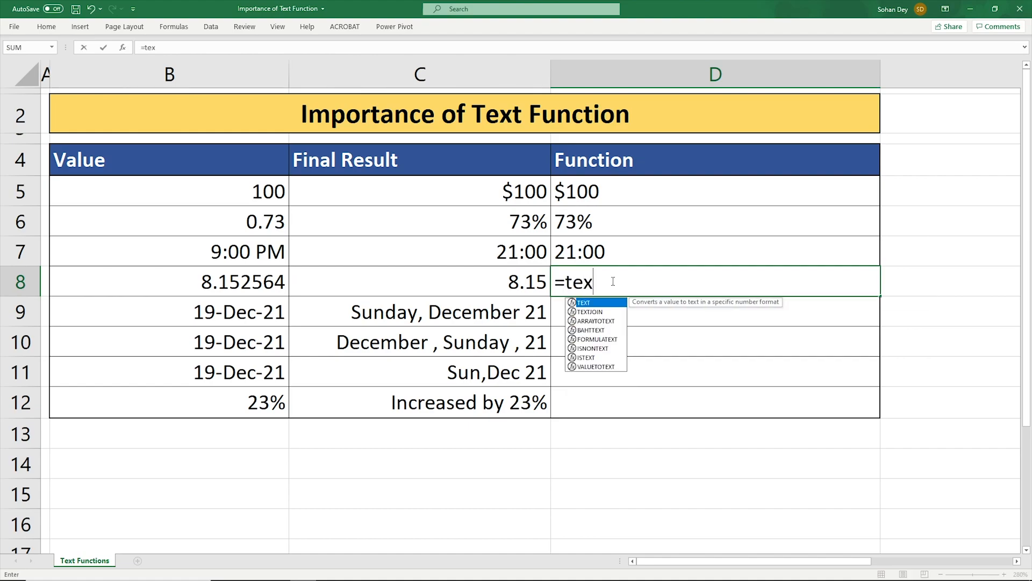
key("Tab")
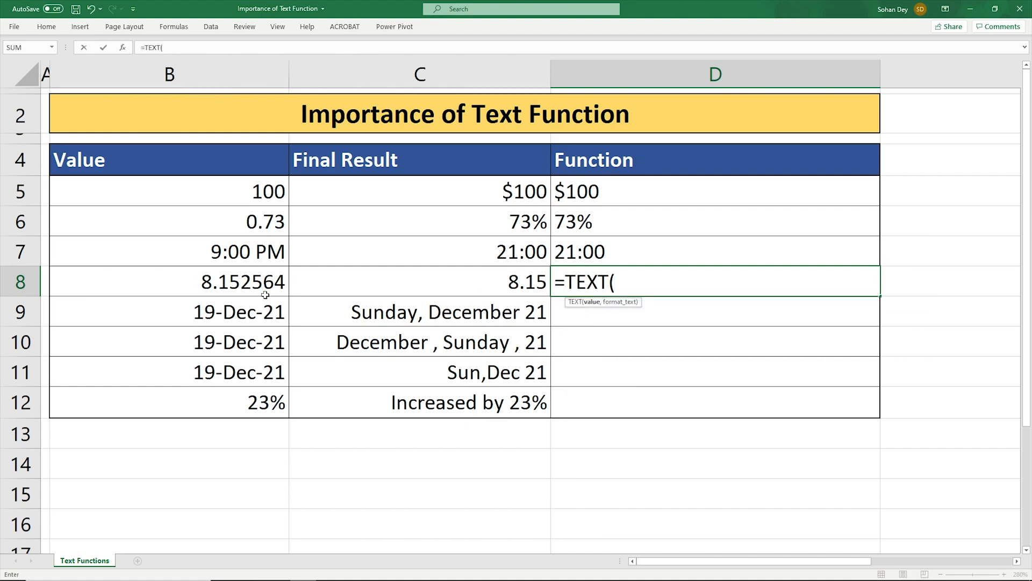
left_click(226, 283)
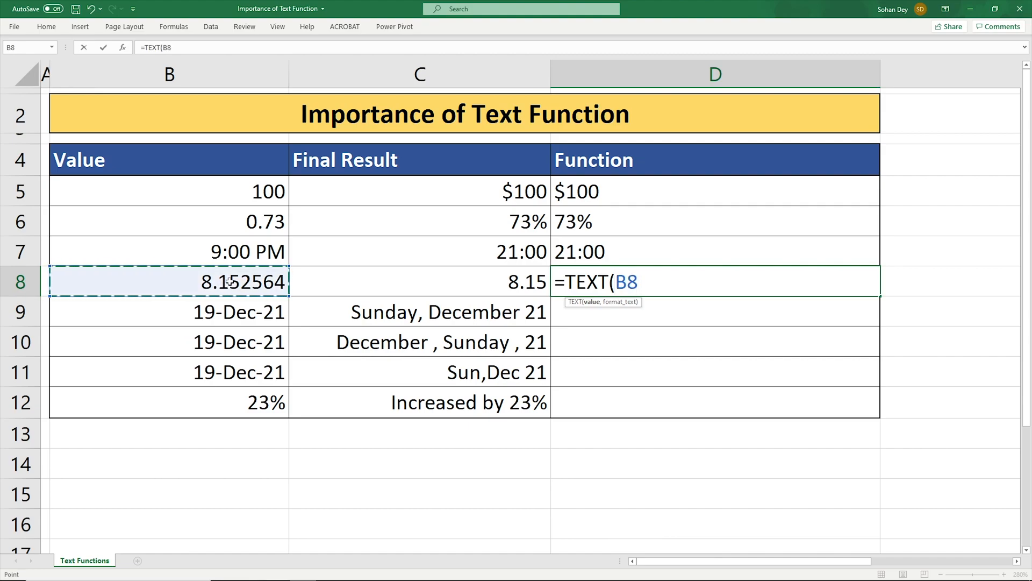
type(",")
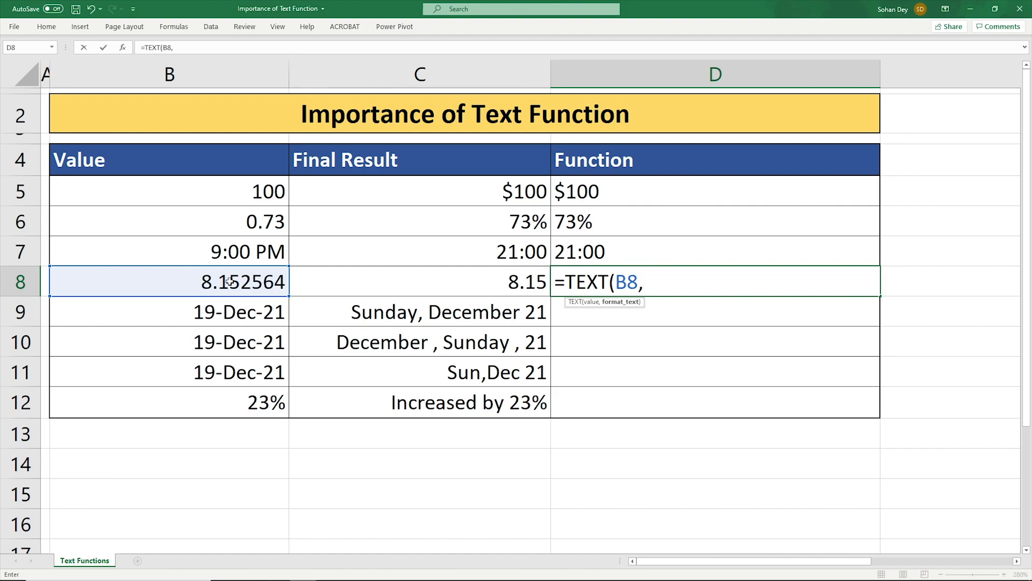
type("\"#.##\"")
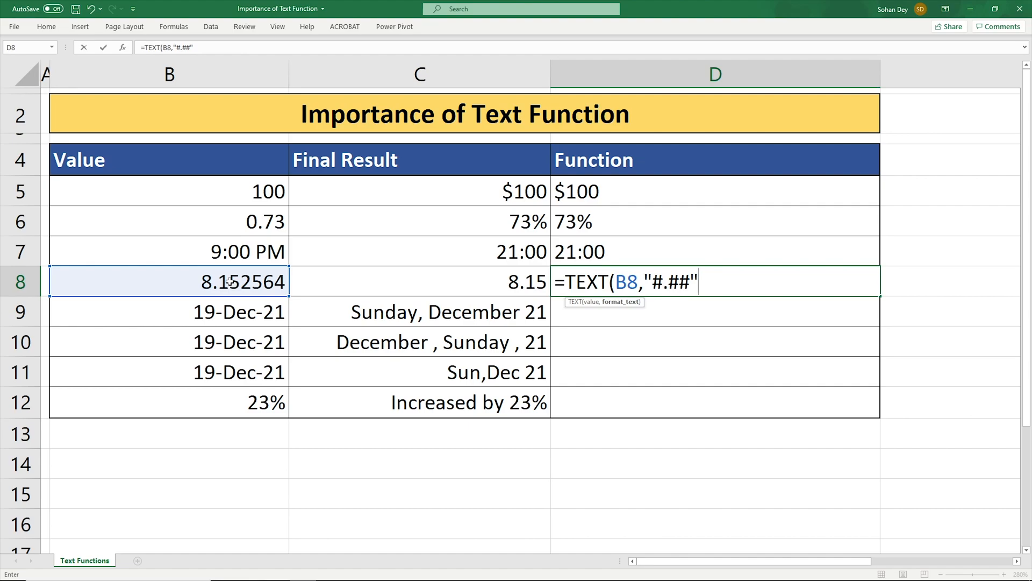
type(")")
key("Return")
key("Up")
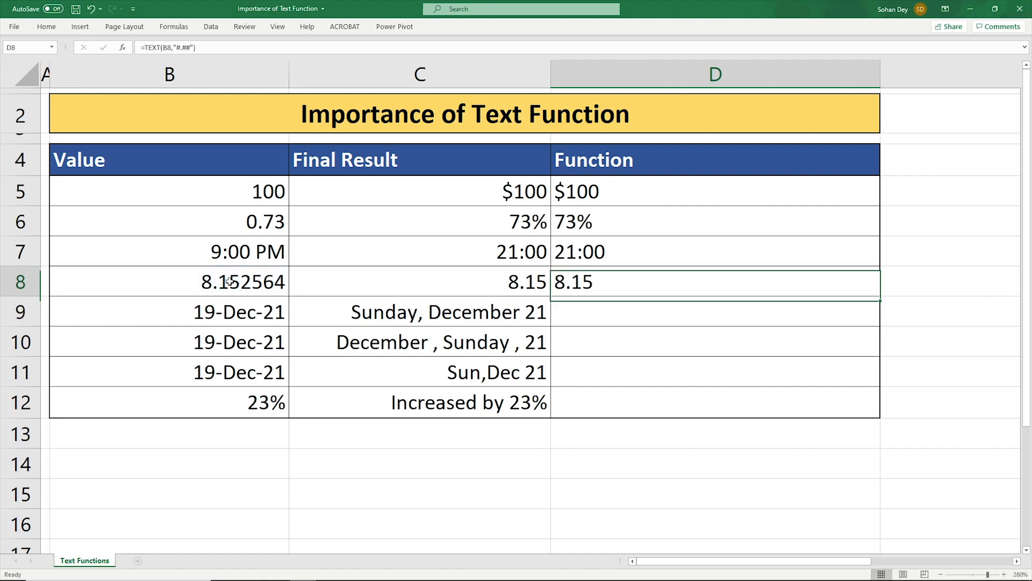
- Change the format code in D8's formula to "#.###" to show three decimal places
key("F2")
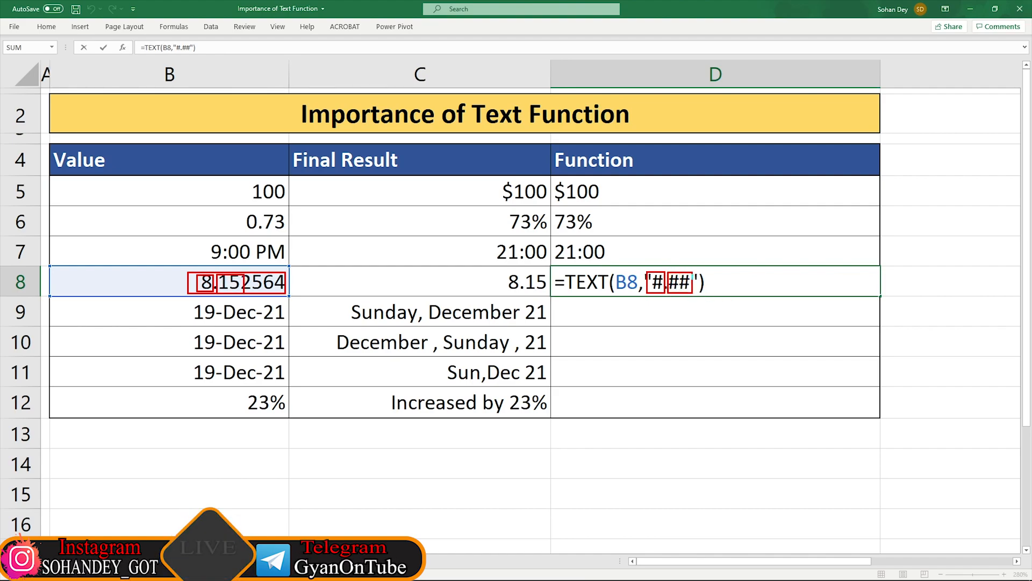
left_click(693, 279)
type("#")
key("Return")
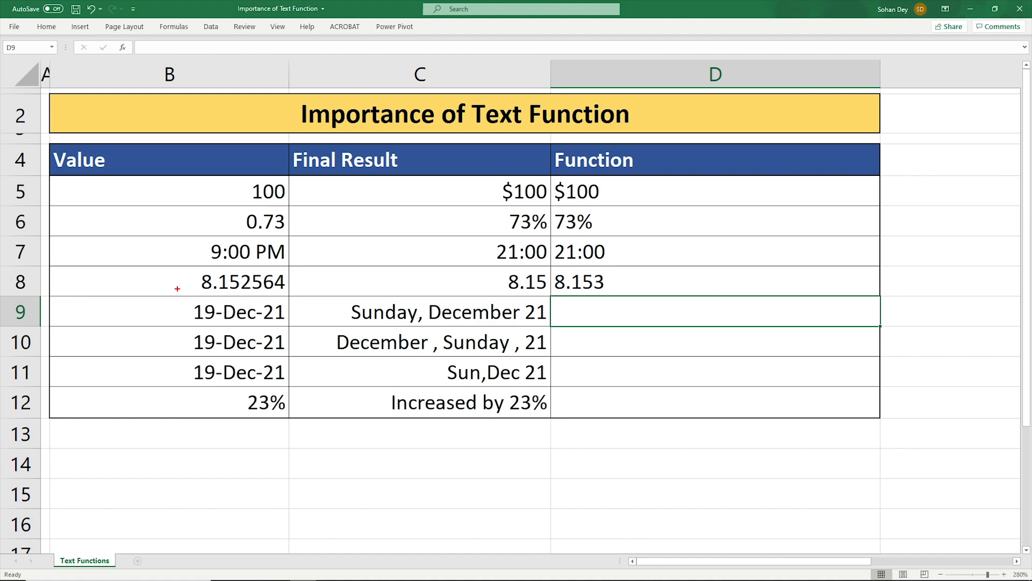
left_click_drag(207, 270, 281, 291)
left_click_drag(554, 271, 632, 301)
key("Escape")
left_click(634, 288)
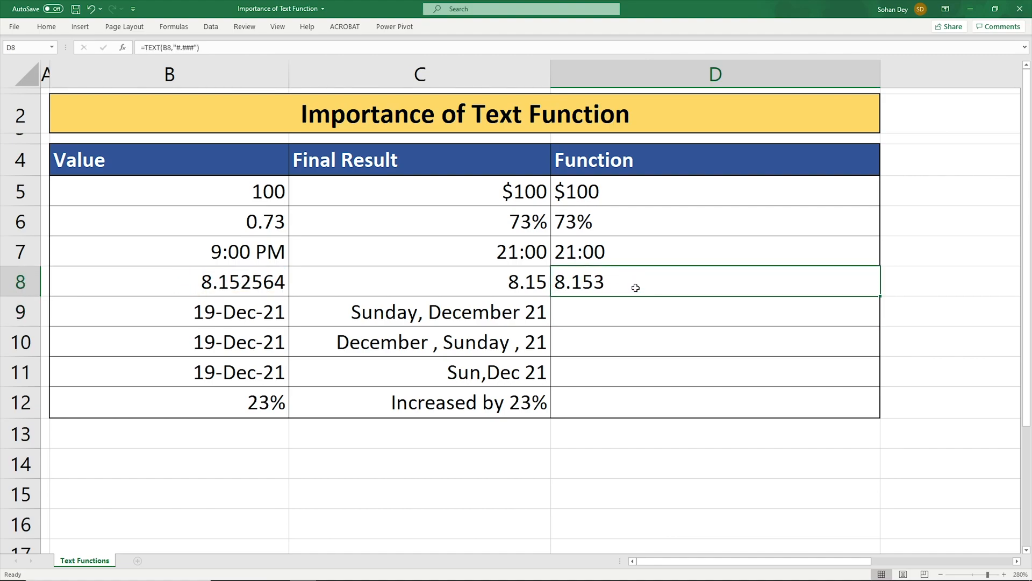
- Remove the extra # from D8's format code so the formula reads =TEXT(B8,"#.##") again
double_click(636, 287)
left_click(700, 286)
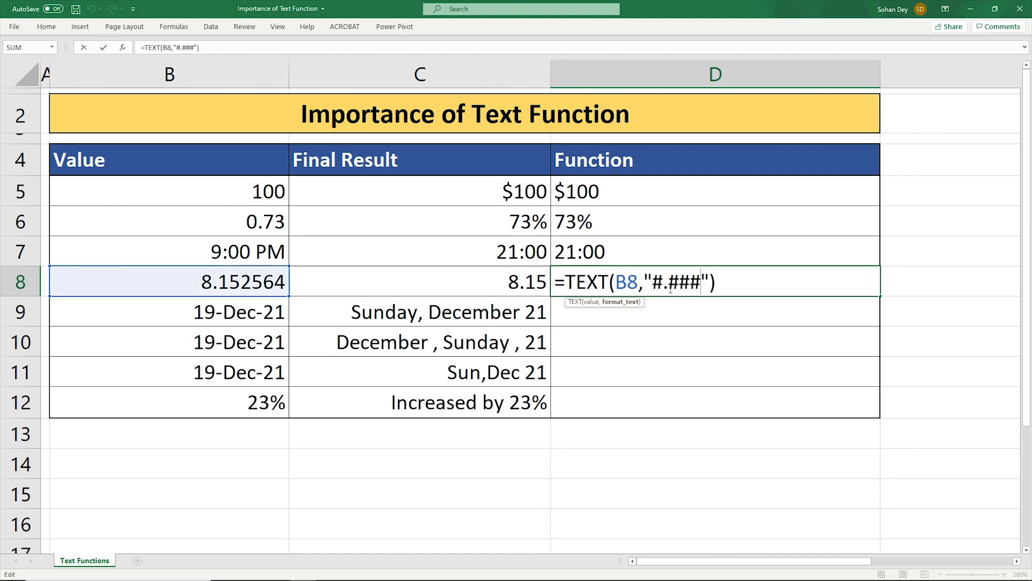
key("BackSpace")
key("Return")
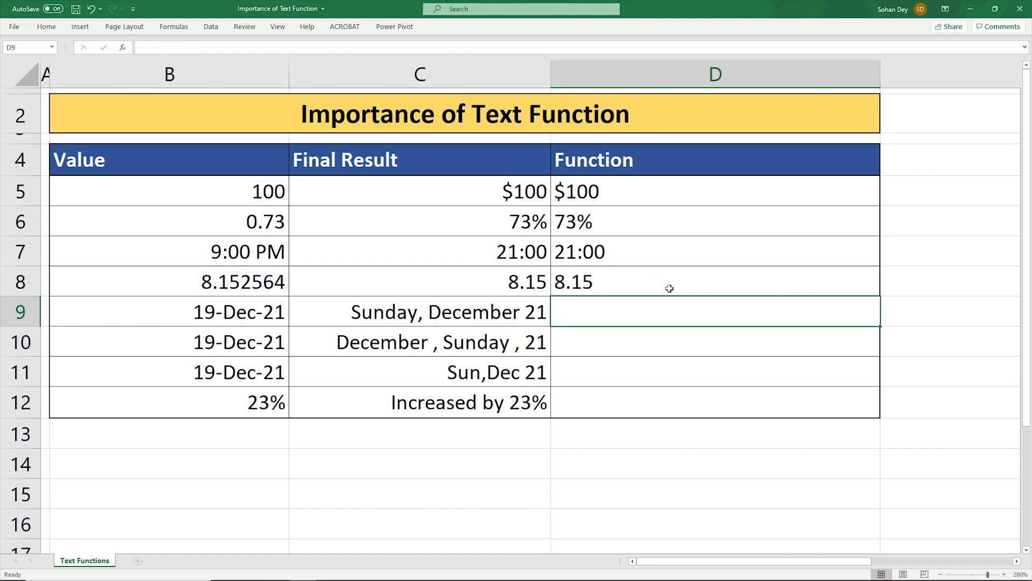
- Enter the formula =TEXT(B9,"DDDD,MMMM YY") in D9 to show the full weekday, month and year
left_click(197, 311)
left_click(441, 316)
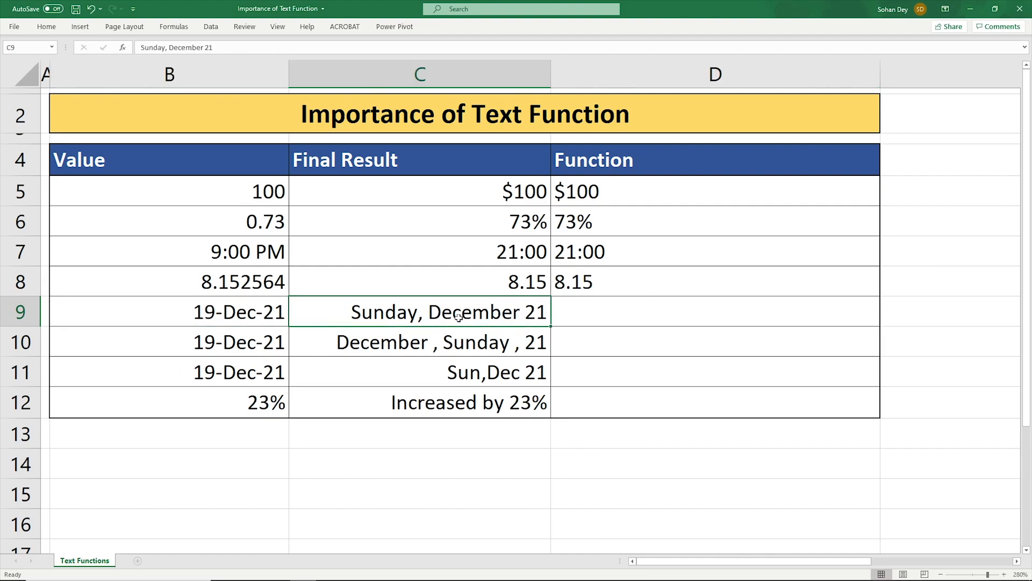
left_click(642, 315)
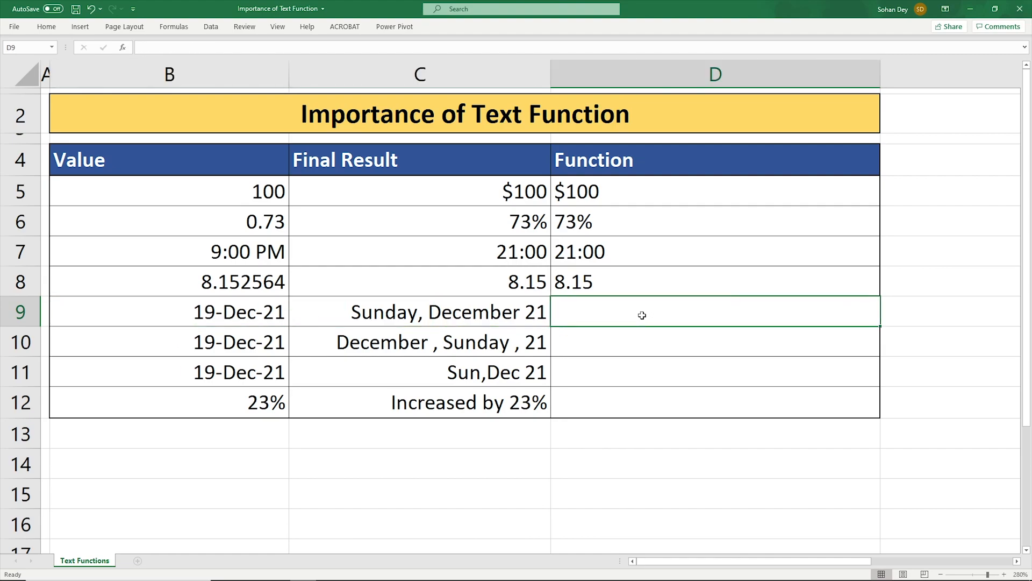
type("=tex")
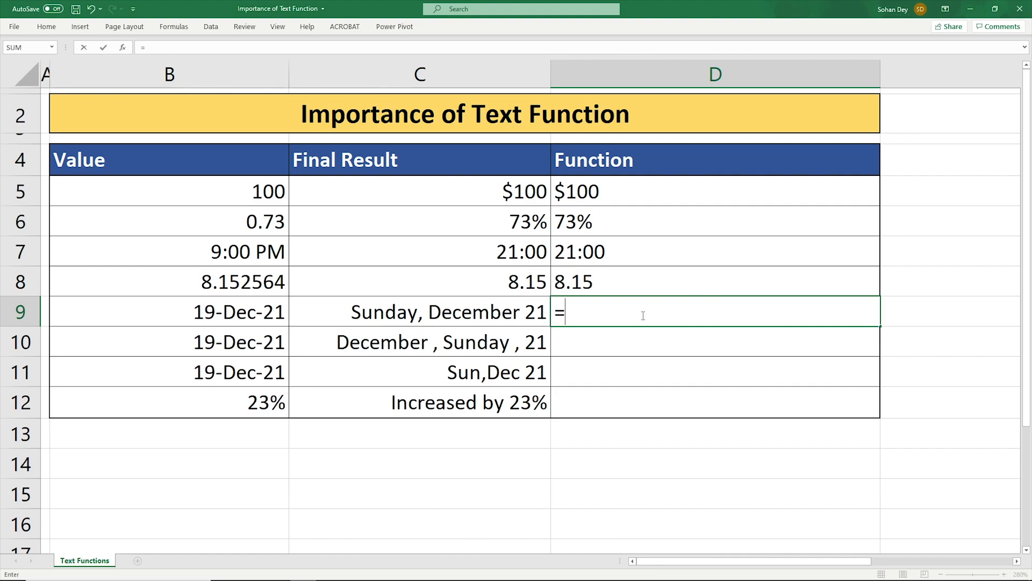
key("Tab")
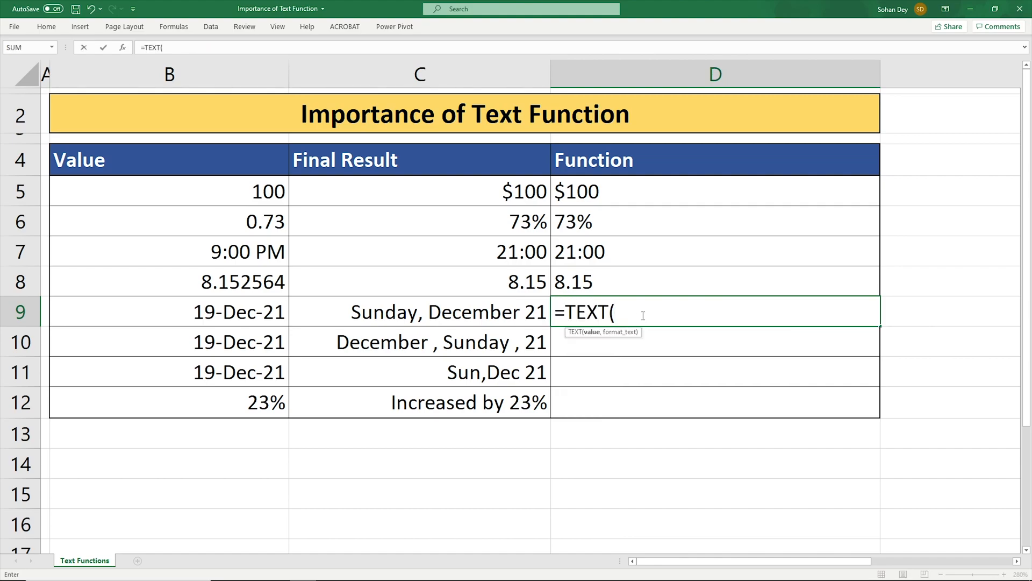
left_click(237, 311)
type(",\"")
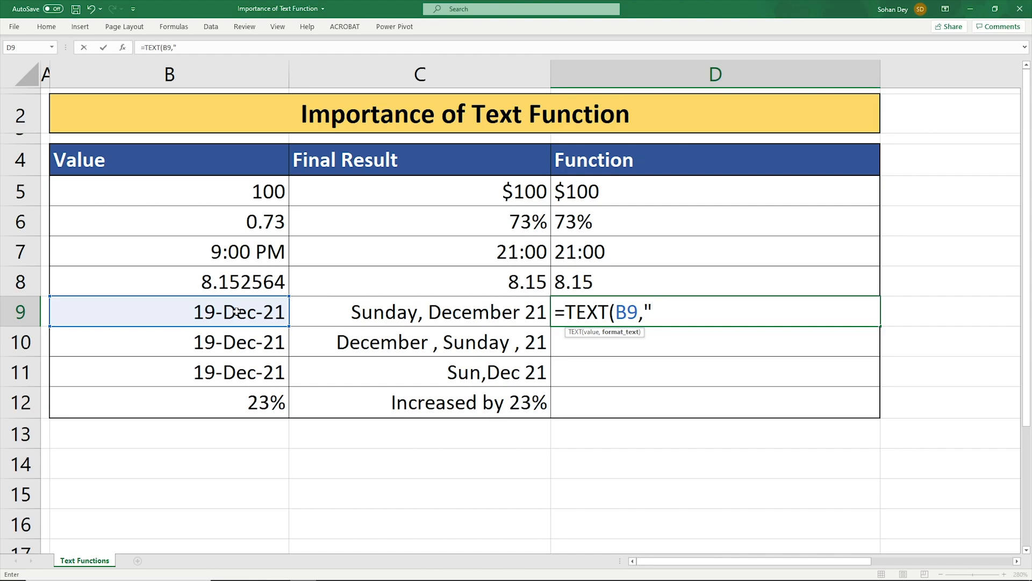
type("DDDD,MMMM")
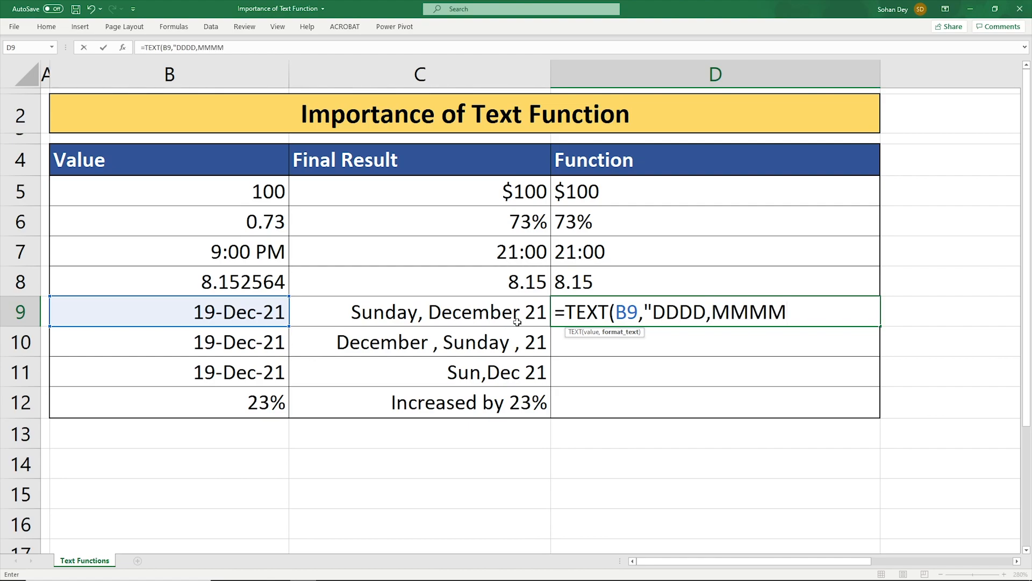
left_click_drag(428, 299, 519, 326)
mouse_move(708, 299)
left_mouse_down()
mouse_move(716, 313)
mouse_move(791, 325)
left_mouse_up()
key("Escape")
left_click_drag(515, 299, 561, 326)
key("Escape")
type("YY\")")
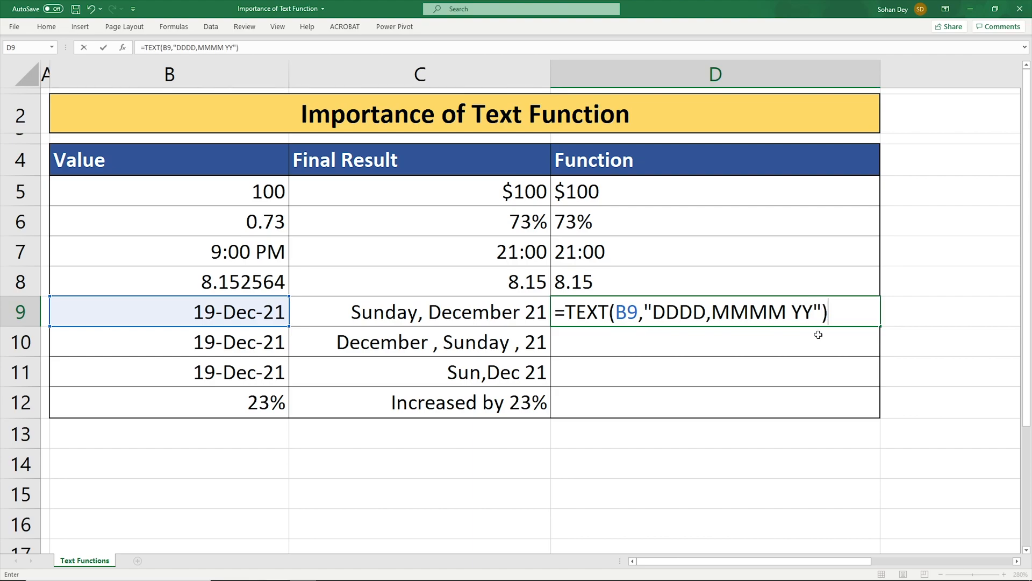
key("Return")
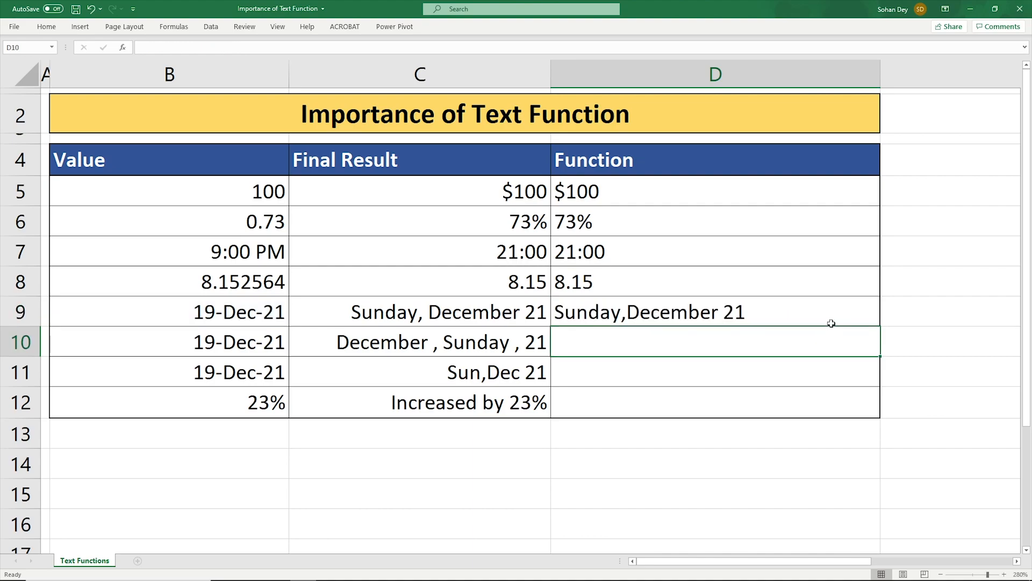
key("ctrl+2")
mouse_move(334, 297)
left_mouse_down()
mouse_move(577, 327)
mouse_move(774, 329)
left_mouse_up()
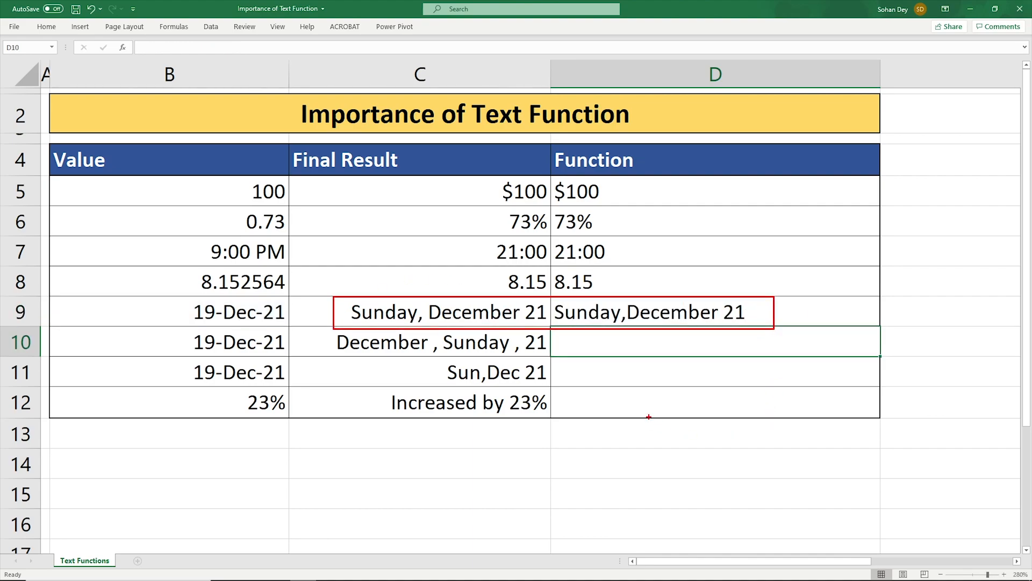
key("Escape")
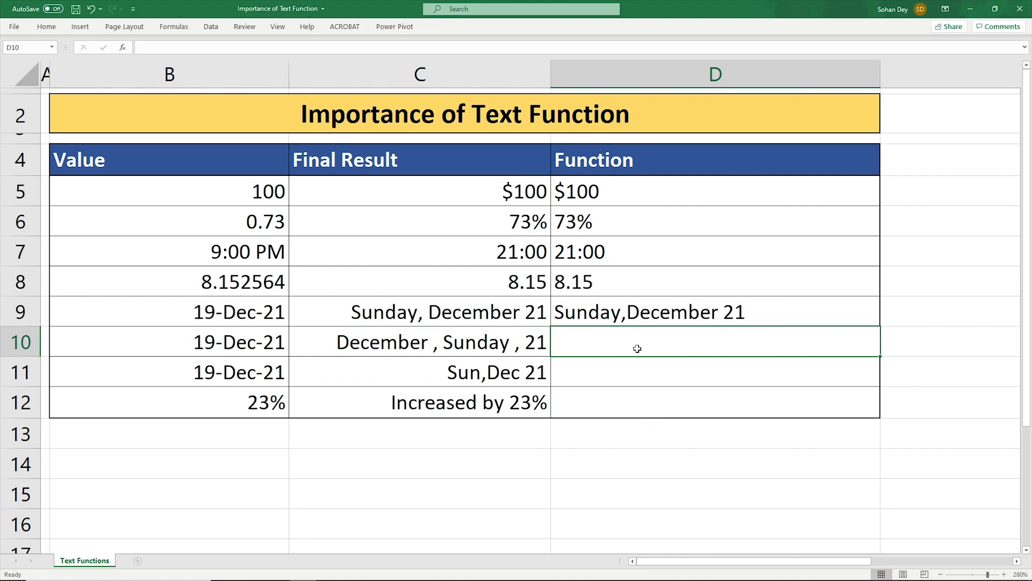
- Enter the formula =TEXT(B10,"MMMM , DDDD , YY") in D10 to show month, weekday and year
type("=tex")
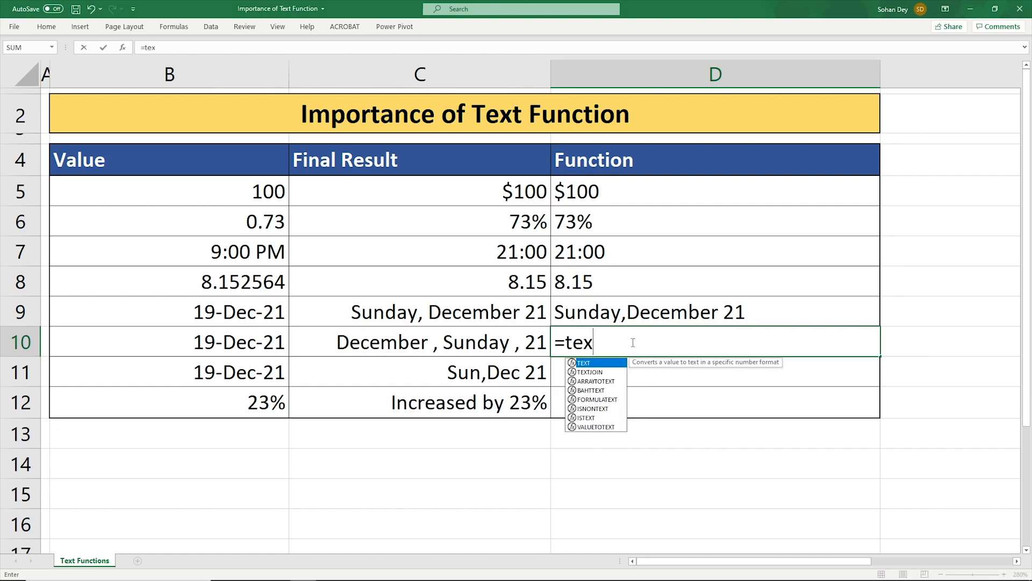
key("Tab")
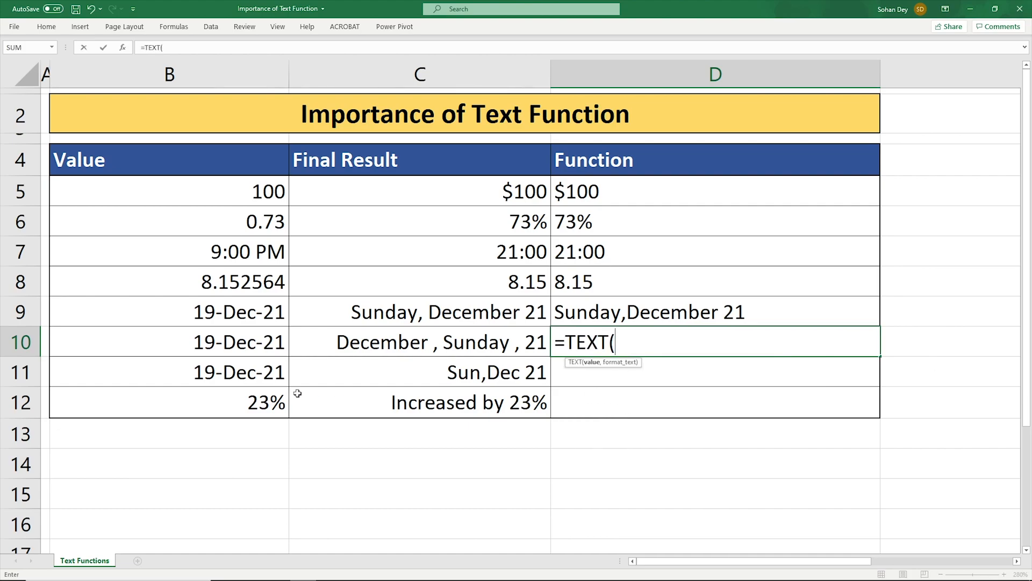
left_click(229, 342)
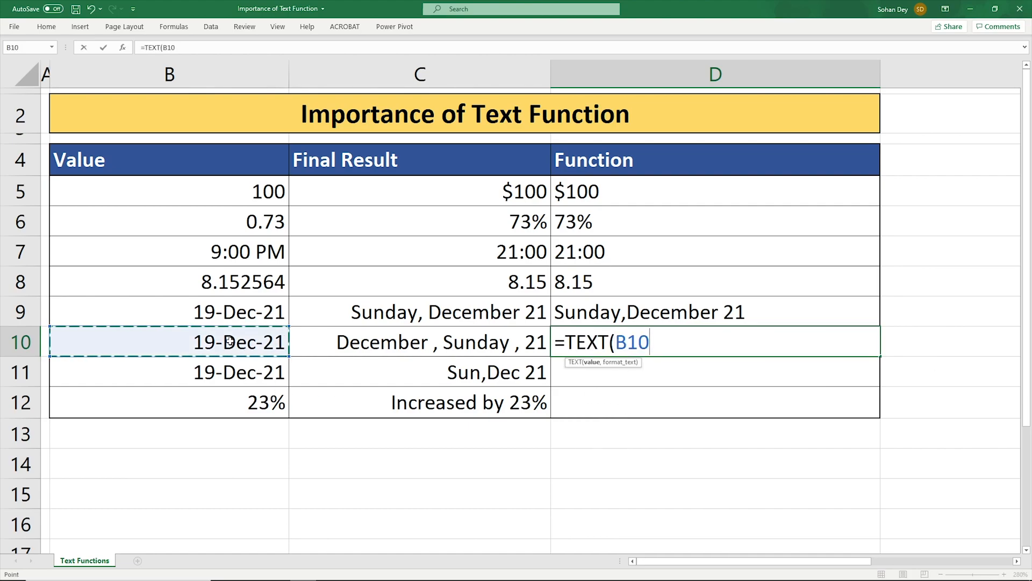
type(",")
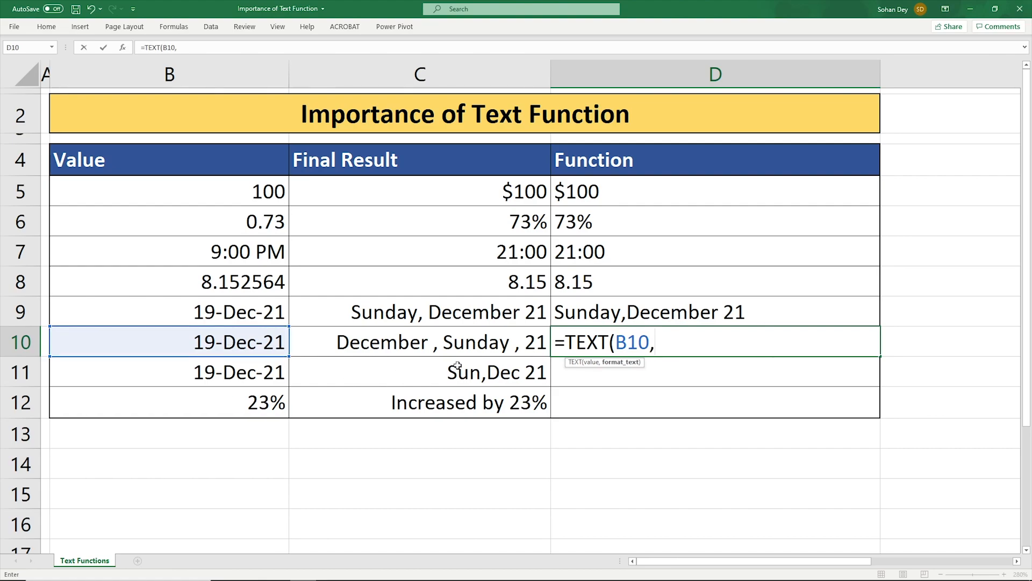
type("\"")
type("DD")
key("BackSpace")
key("BackSpace")
type("MMM")
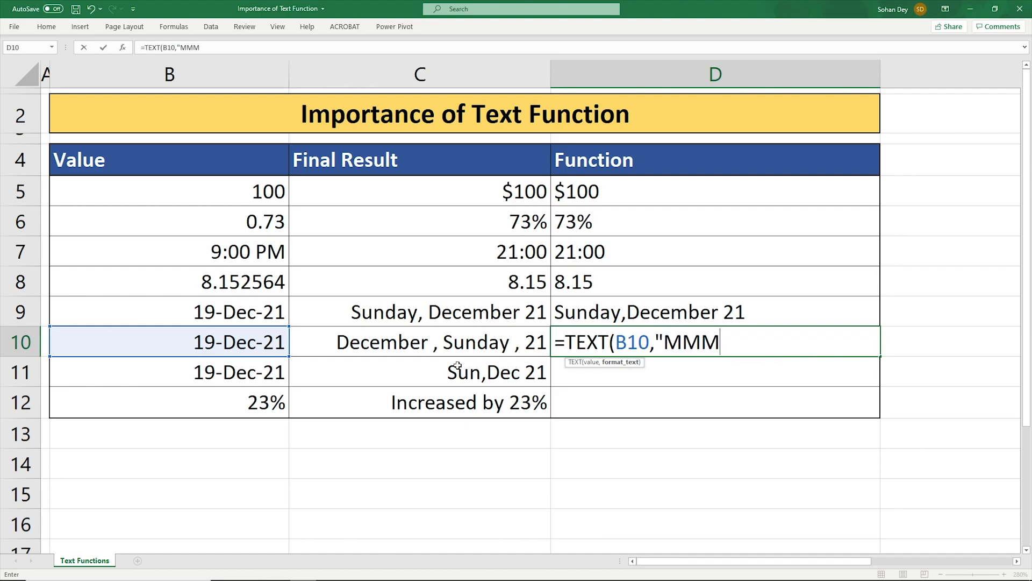
type("M , DDDD")
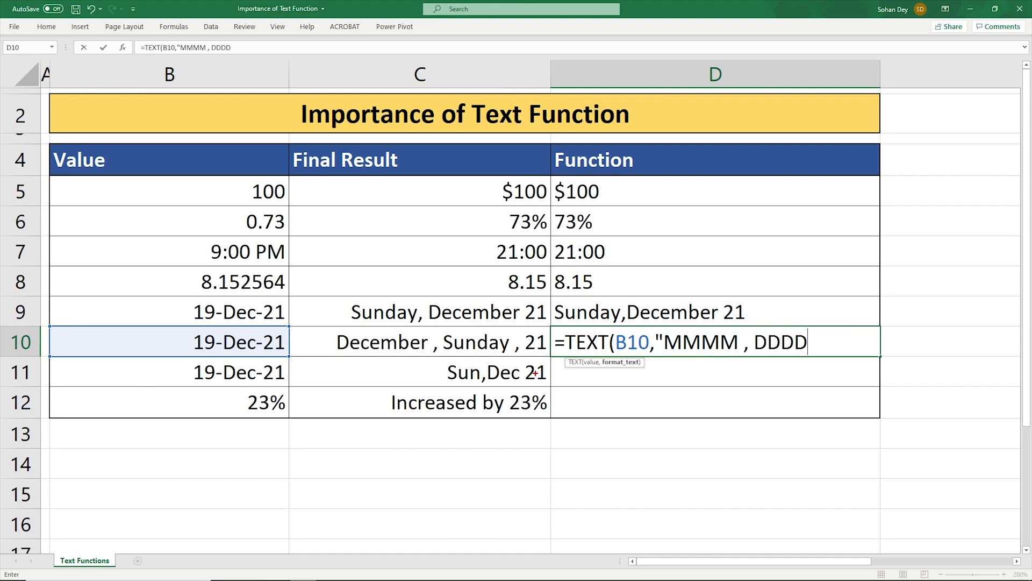
left_click_drag(433, 327, 510, 360)
left_click_drag(747, 325, 818, 363)
key("Escape")
type(", YY\")")
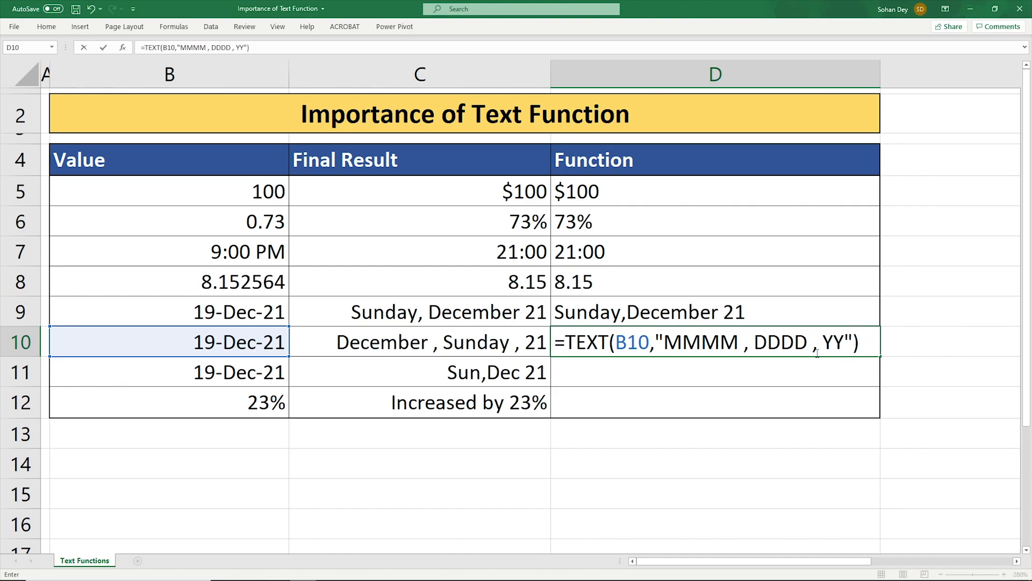
key("Return")
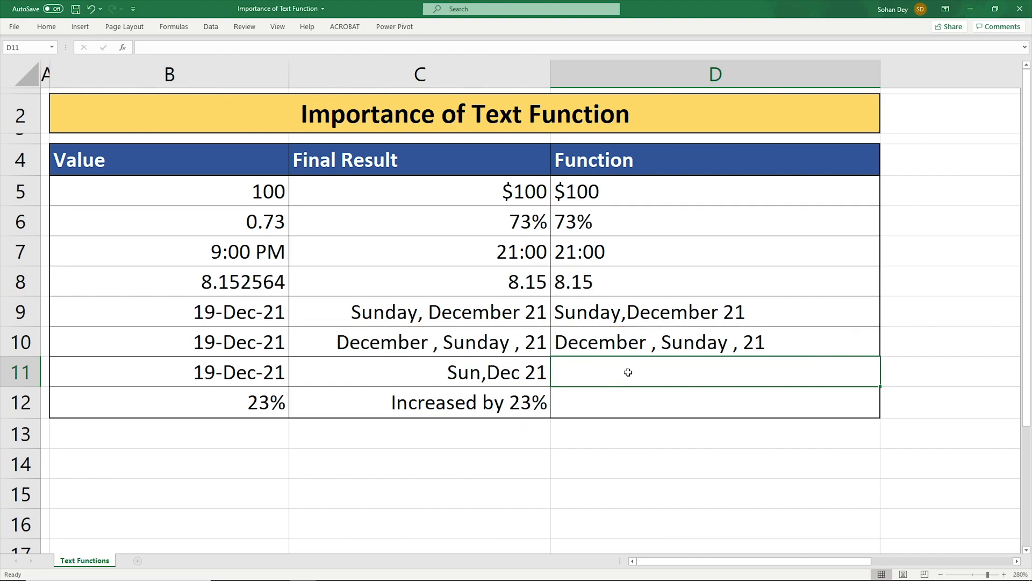
- Enter the formula =TEXT(B11,"DDD,MMM YY") in D11 to show the abbreviated weekday, month and year
type("=tex")
key("Tab")
key("Left")
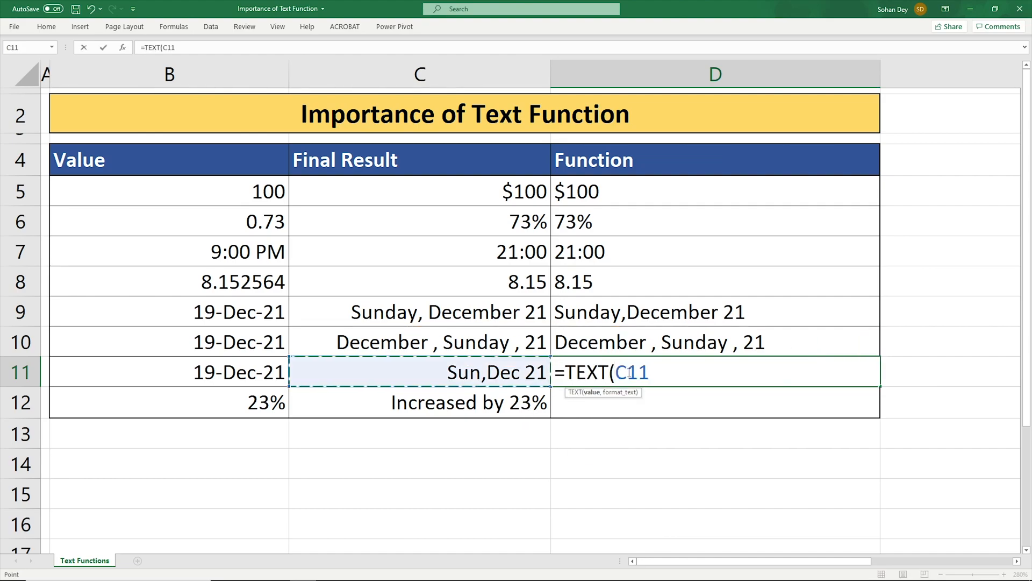
key("Left")
type(",")
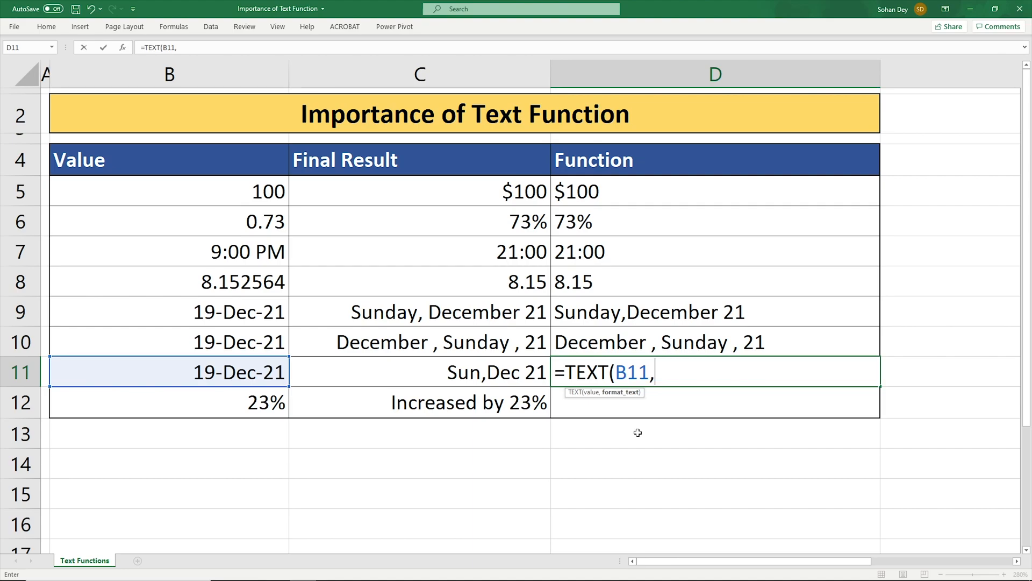
type("\"DDD,M")
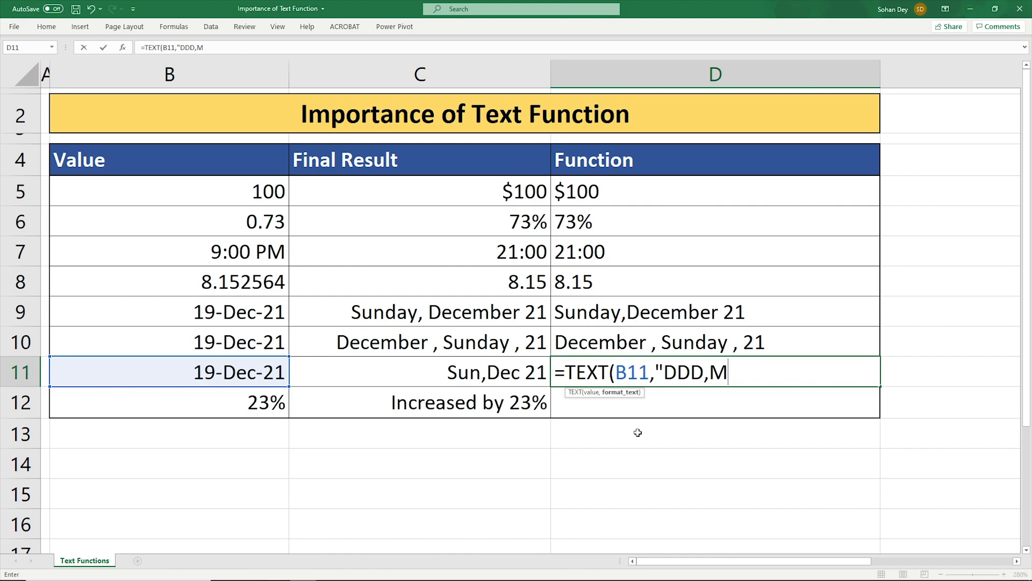
type("MM YY\")")
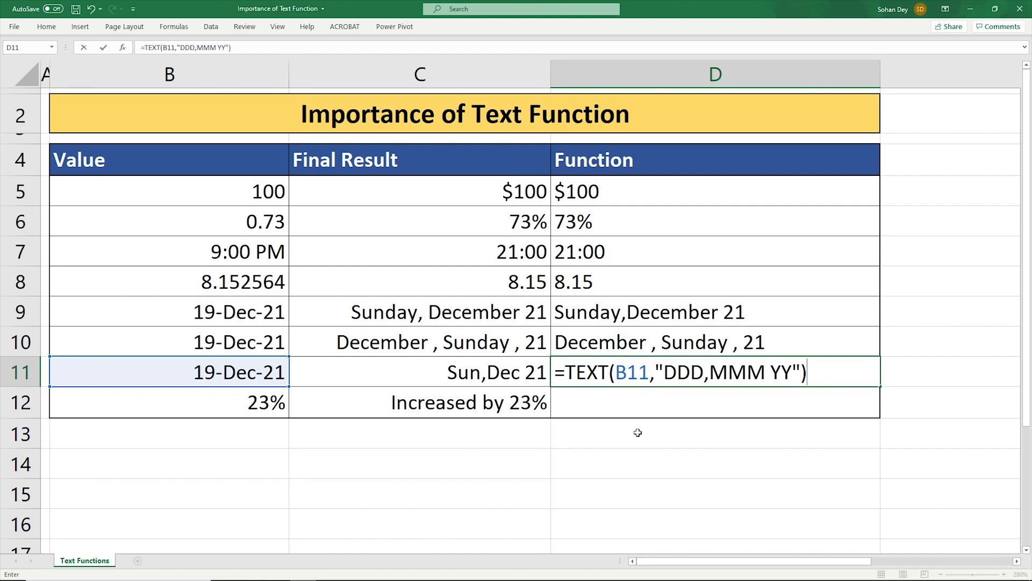
key("Return")
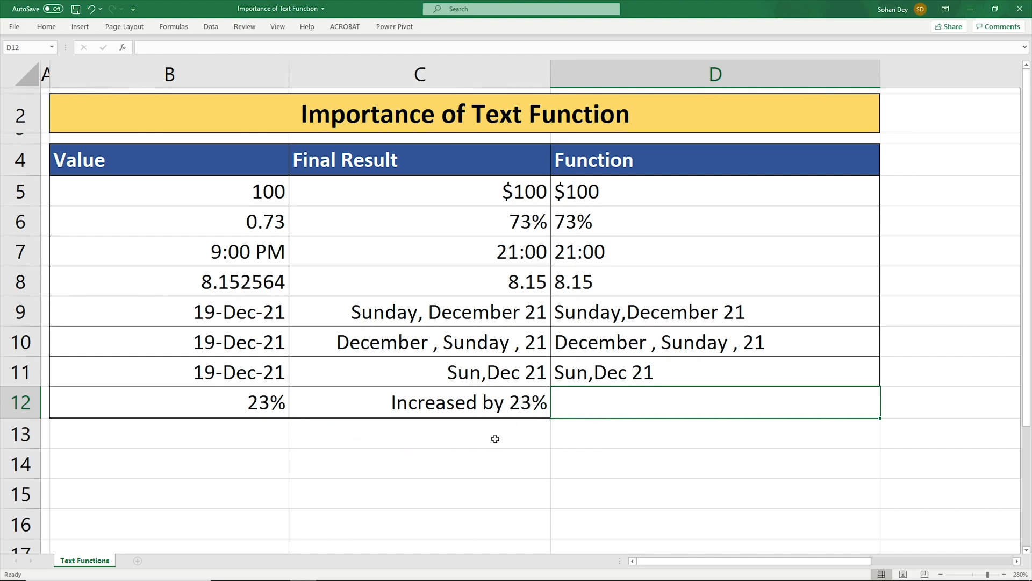
- Enter the formula ="Increased by "&" "&TEXT(B12,"0%") in D12 to combine text with the percentage
left_click(252, 409)
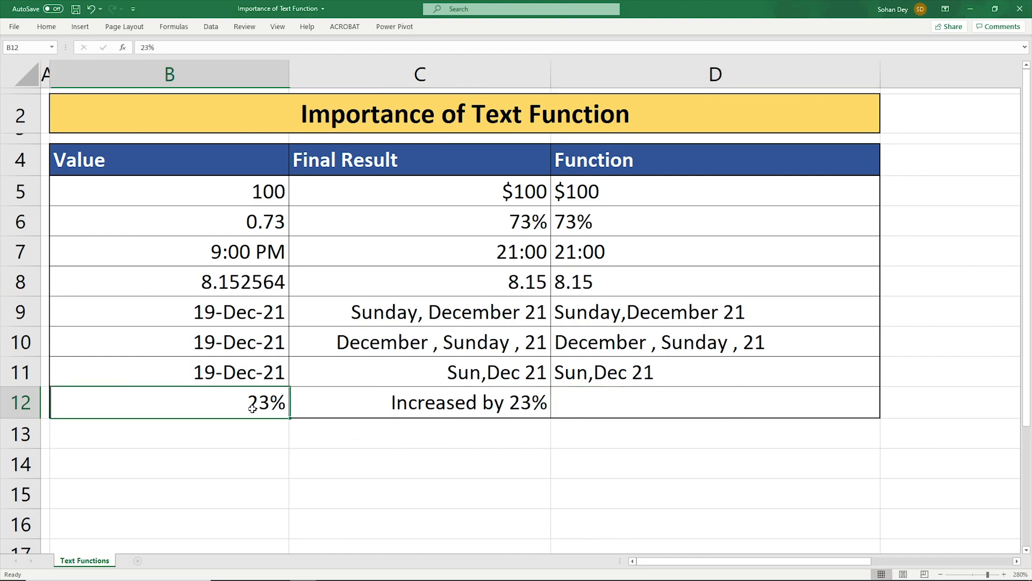
left_click(379, 407)
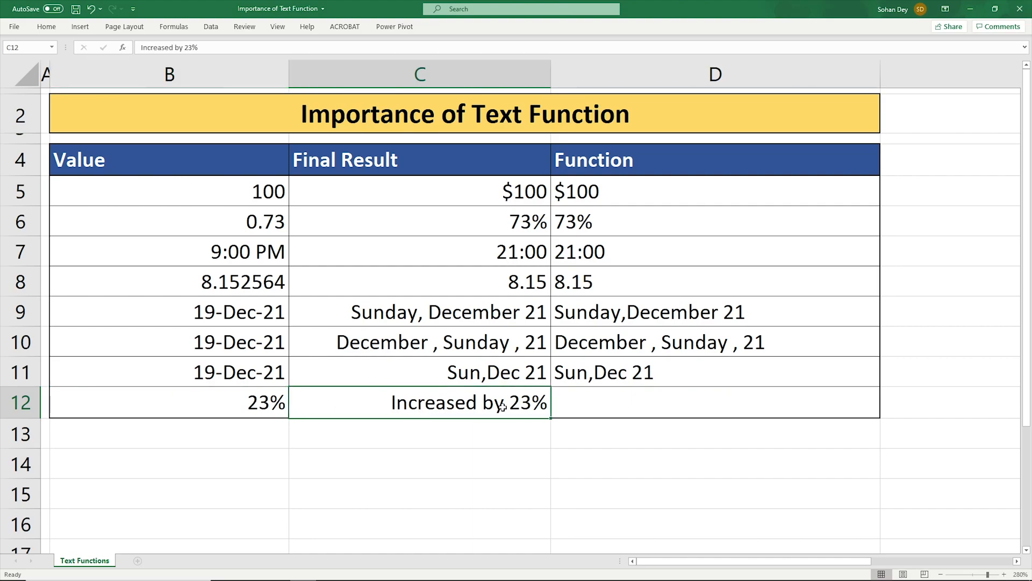
left_click(628, 407)
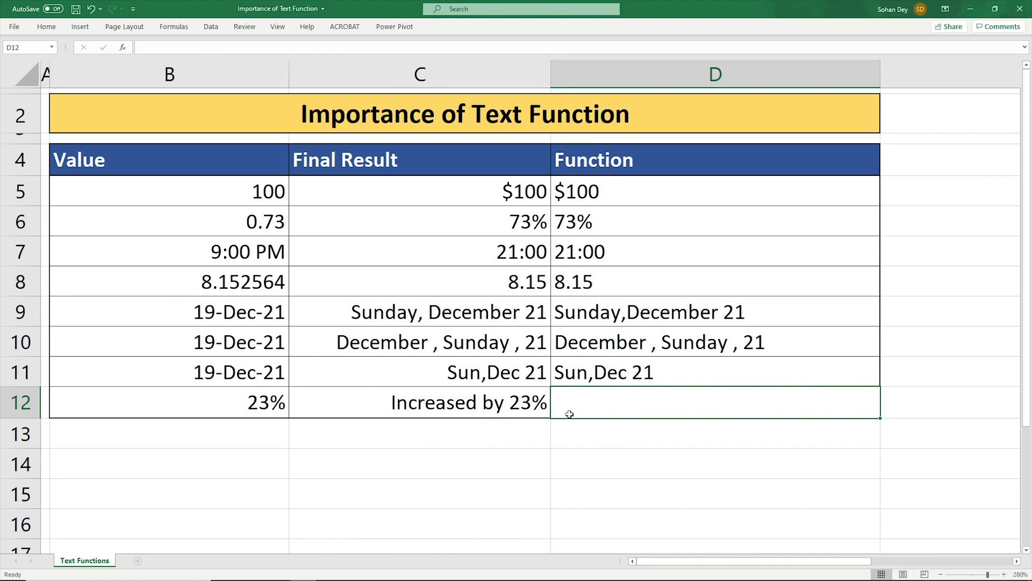
type("=")
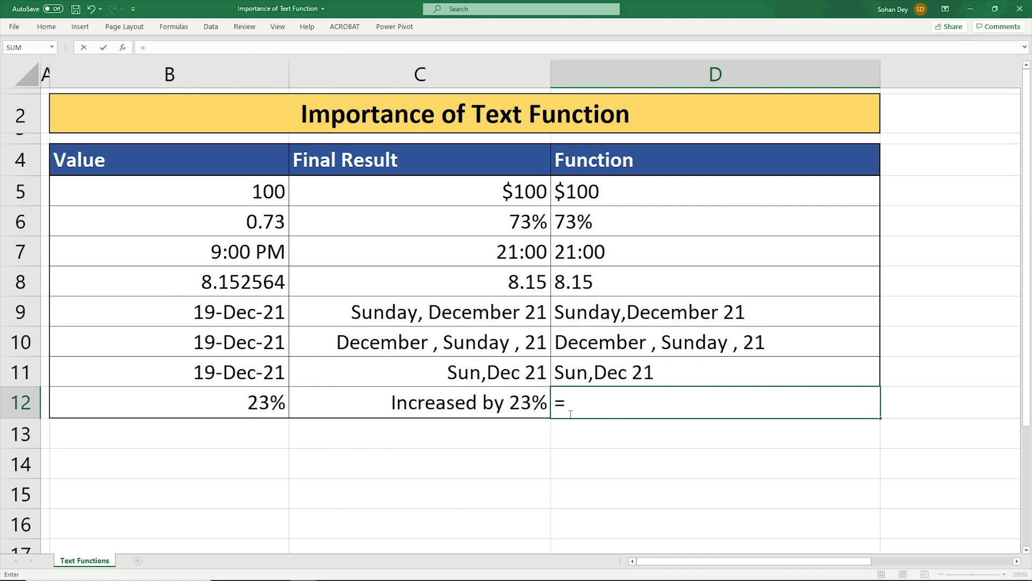
type("\"Incre")
key("BackSpace")
type("eased by")
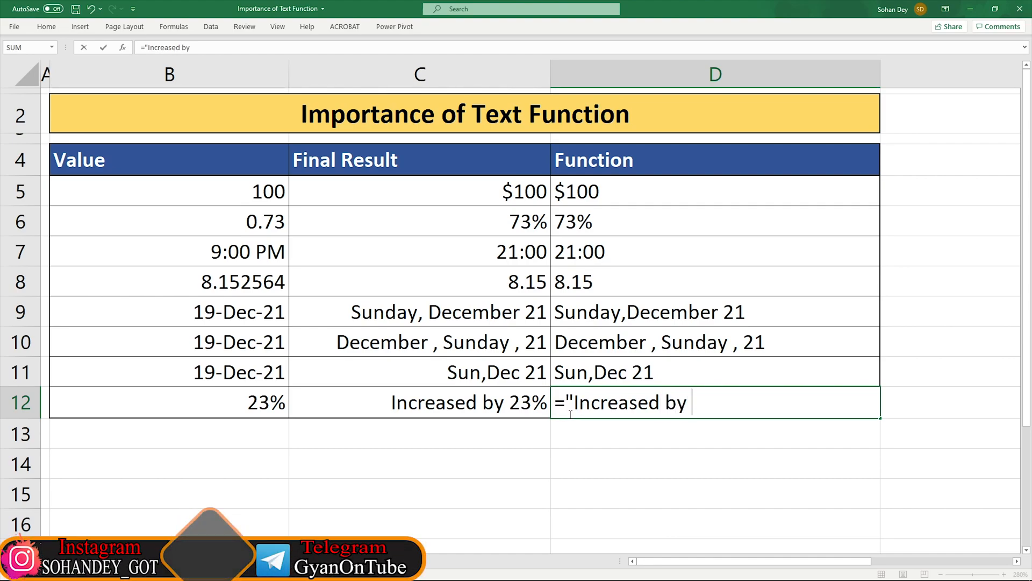
type(" \"")
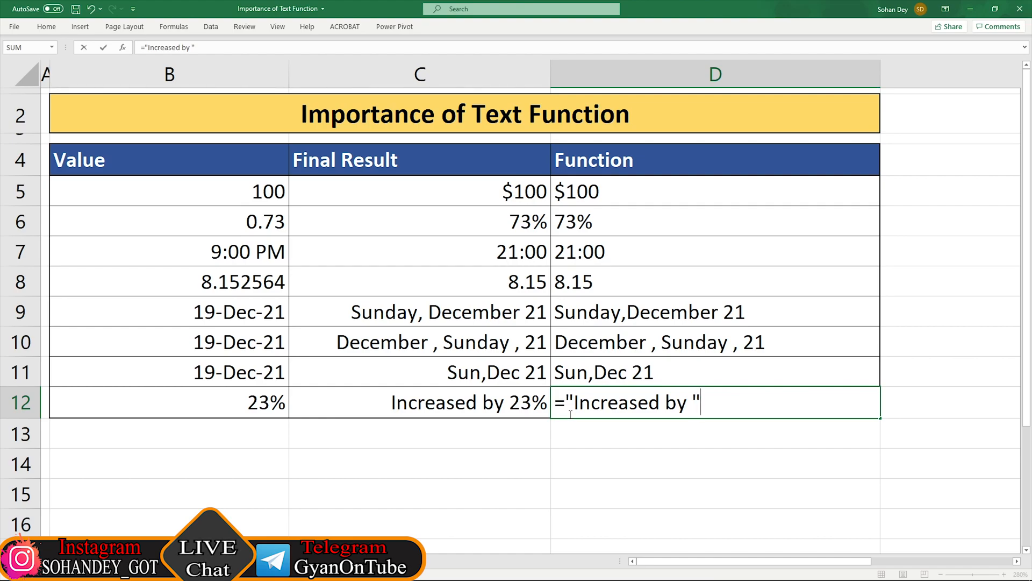
type("&\" \"")
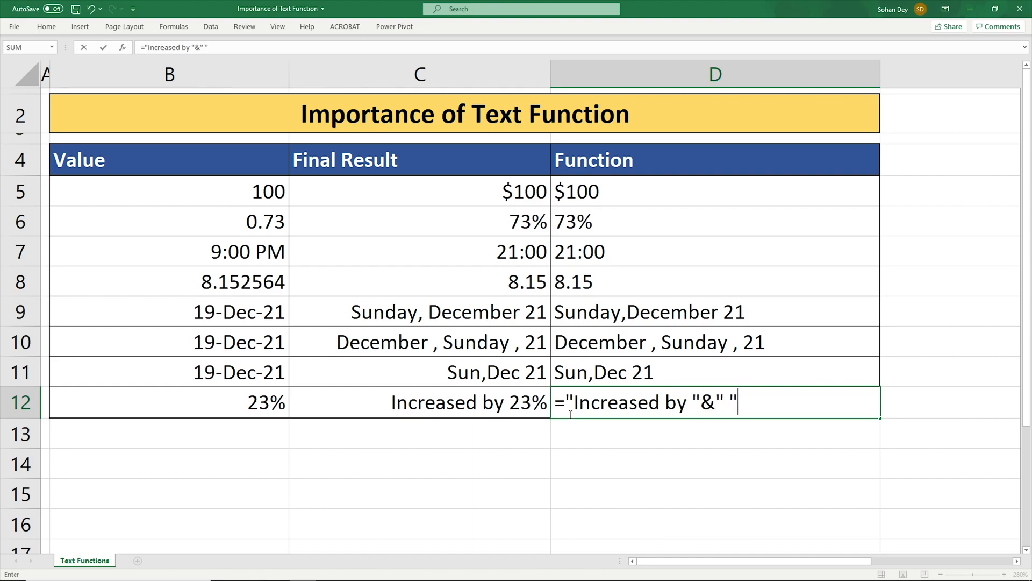
type("&tex")
key("Tab")
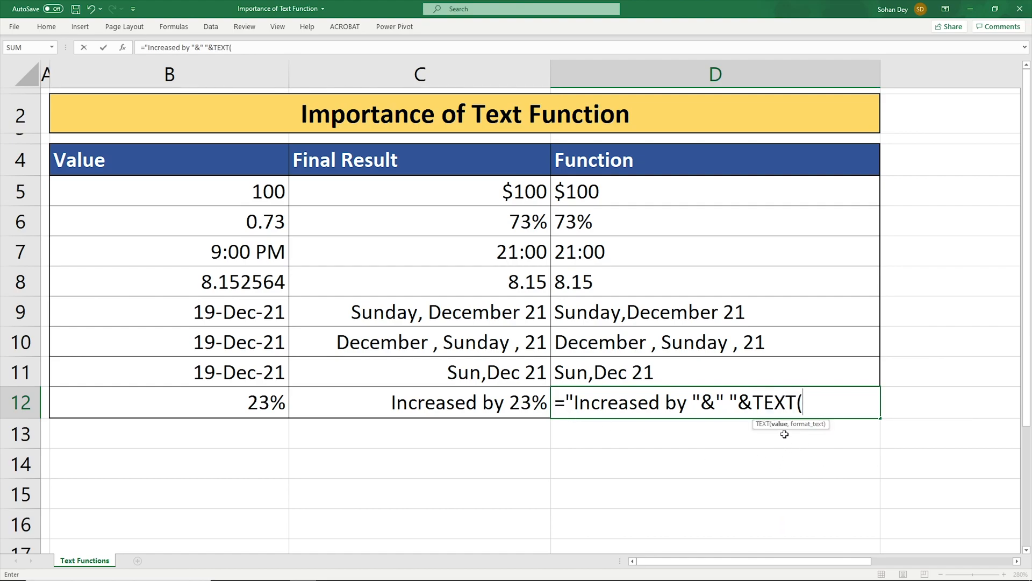
left_click(244, 402)
type(",")
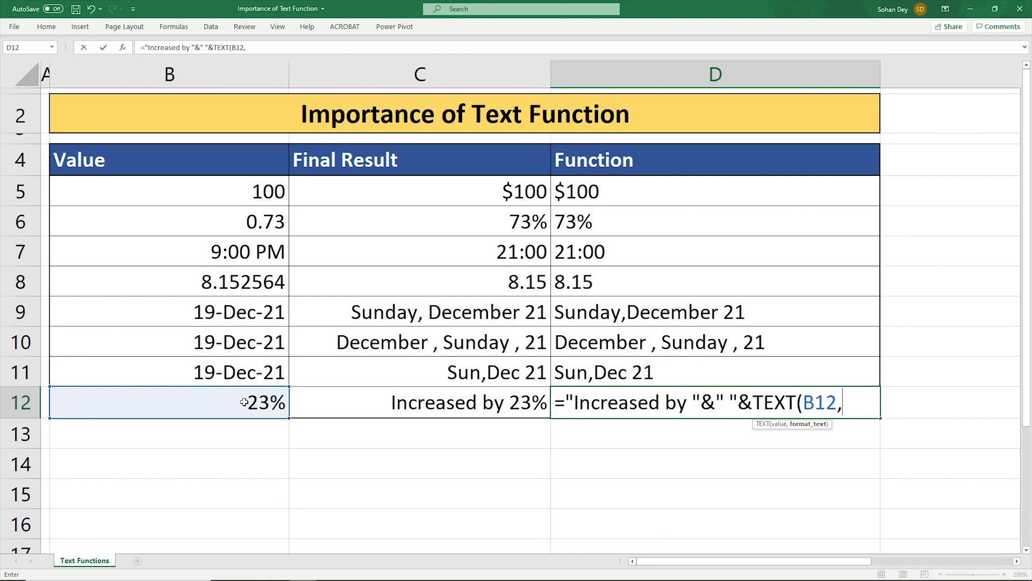
type("0%")
key("BackSpace")
key("BackSpace")
type("%\")")
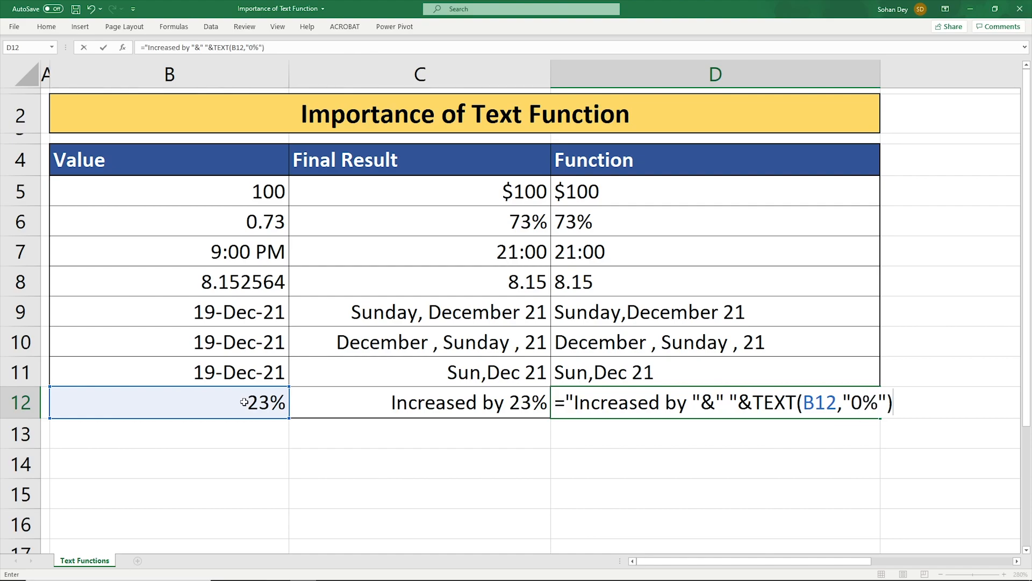
key("Return")
key("Up")
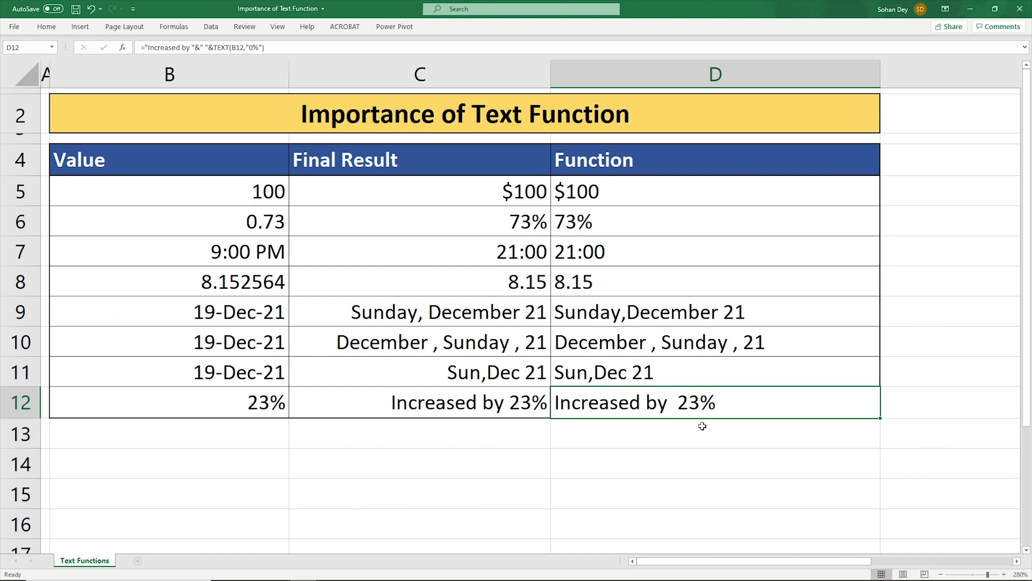
- Remove the extra space after "Increased by" in D12's formula
left_click(670, 486)
left_click(695, 415)
key("F2")
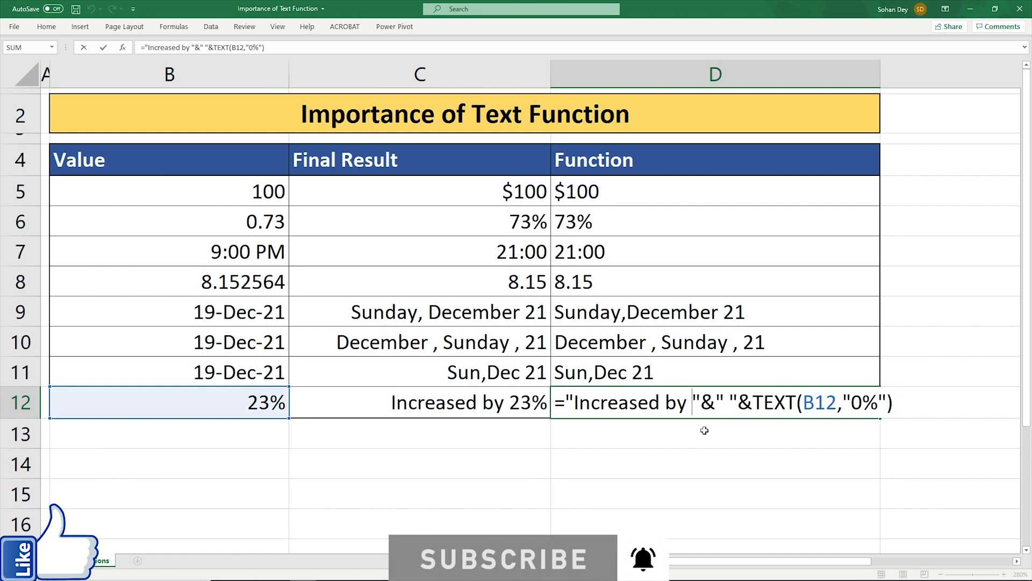
key("BackSpace")
key("Return")
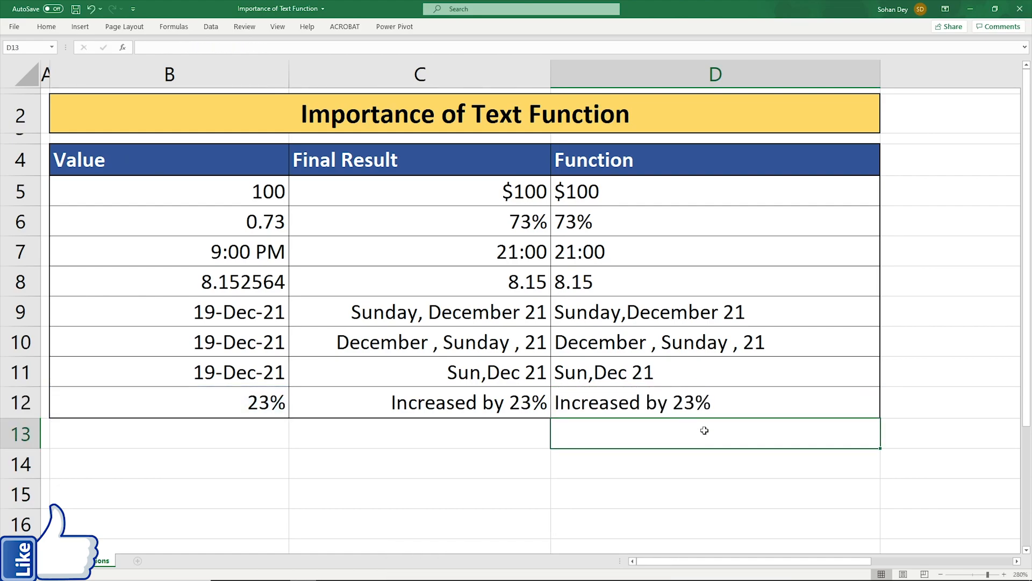